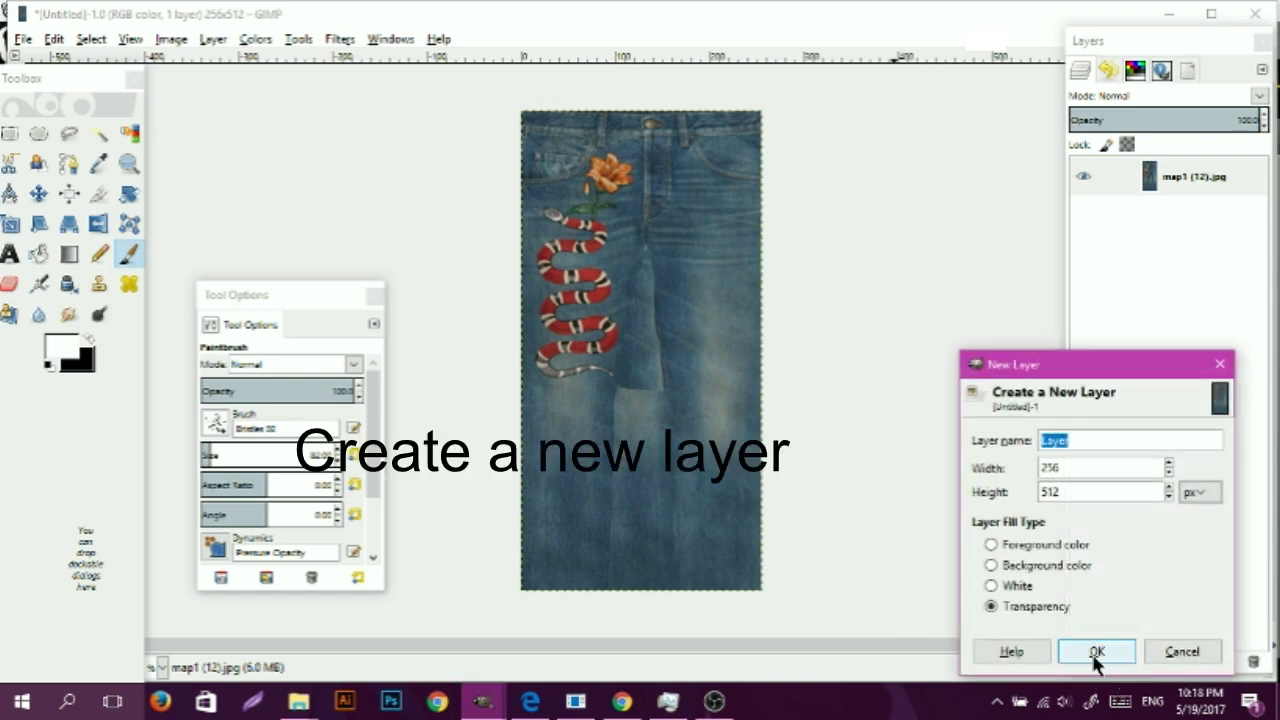
# - Create a new 256 × 512 px transparent layer above the jeans texture and bucket-fill it with white
pyautogui.click(1096, 650)
pyautogui.click(38, 254)
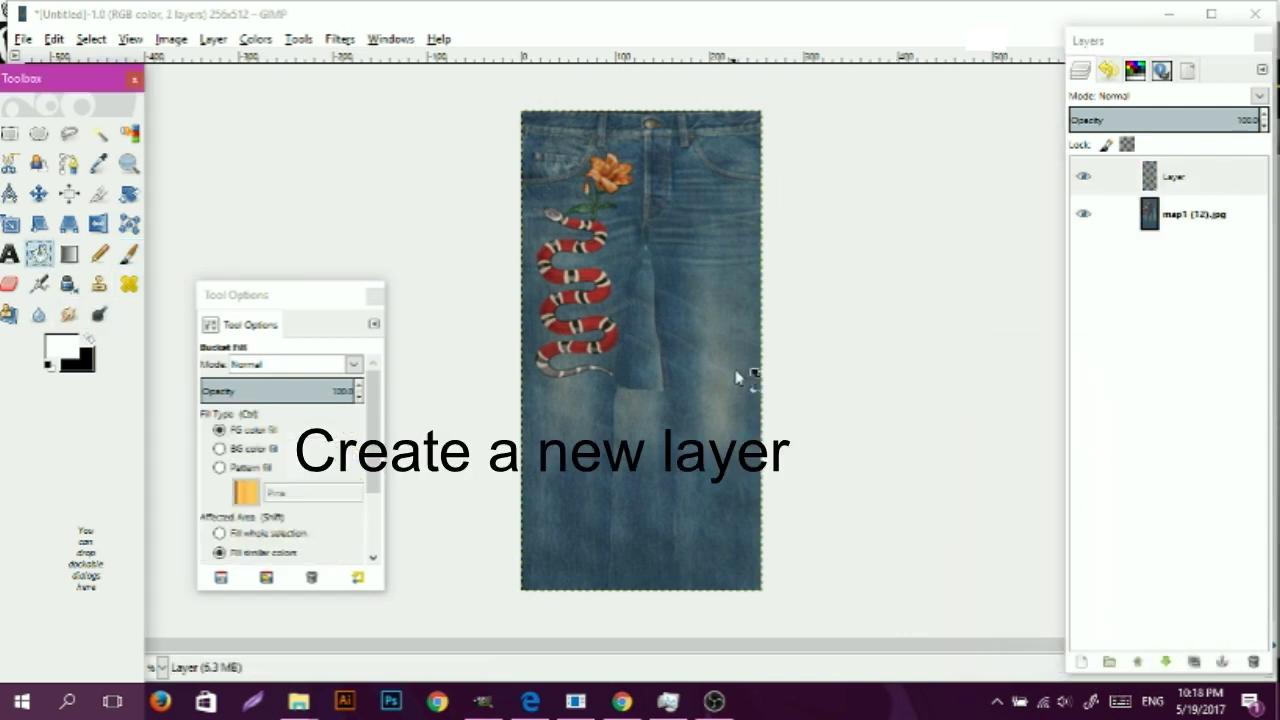
pyautogui.click(1180, 177)
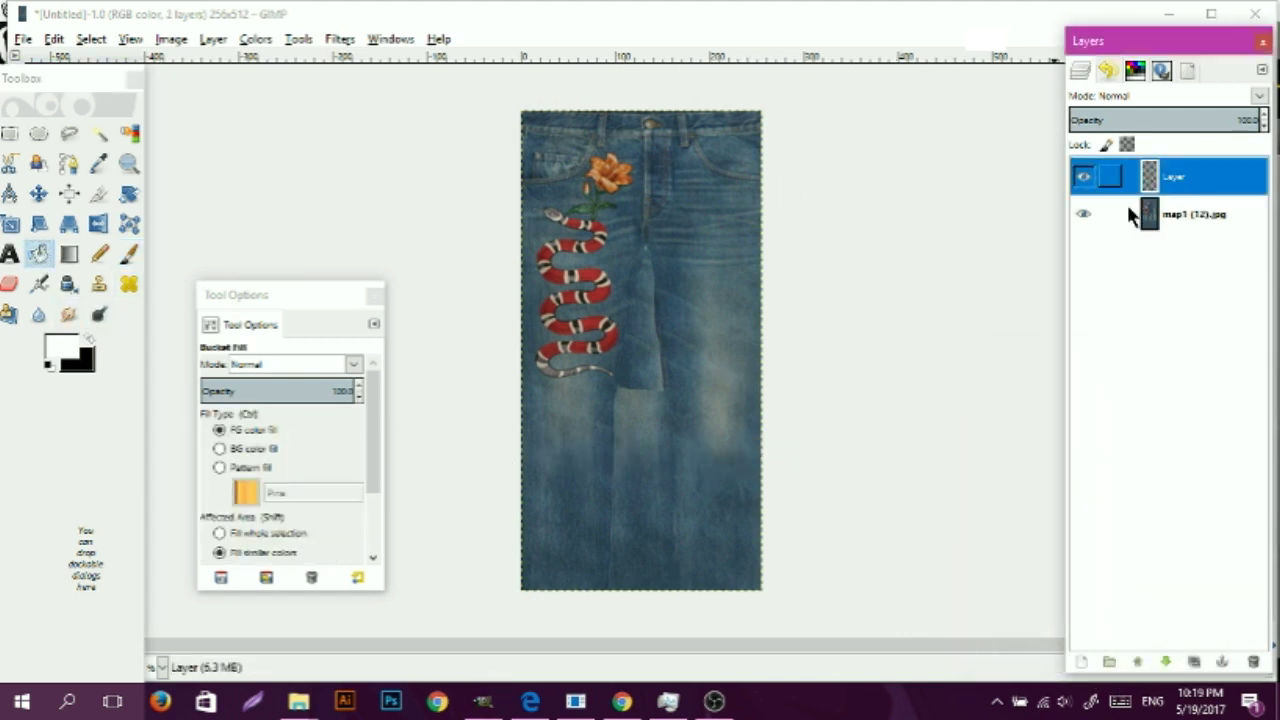
pyautogui.click(721, 402)
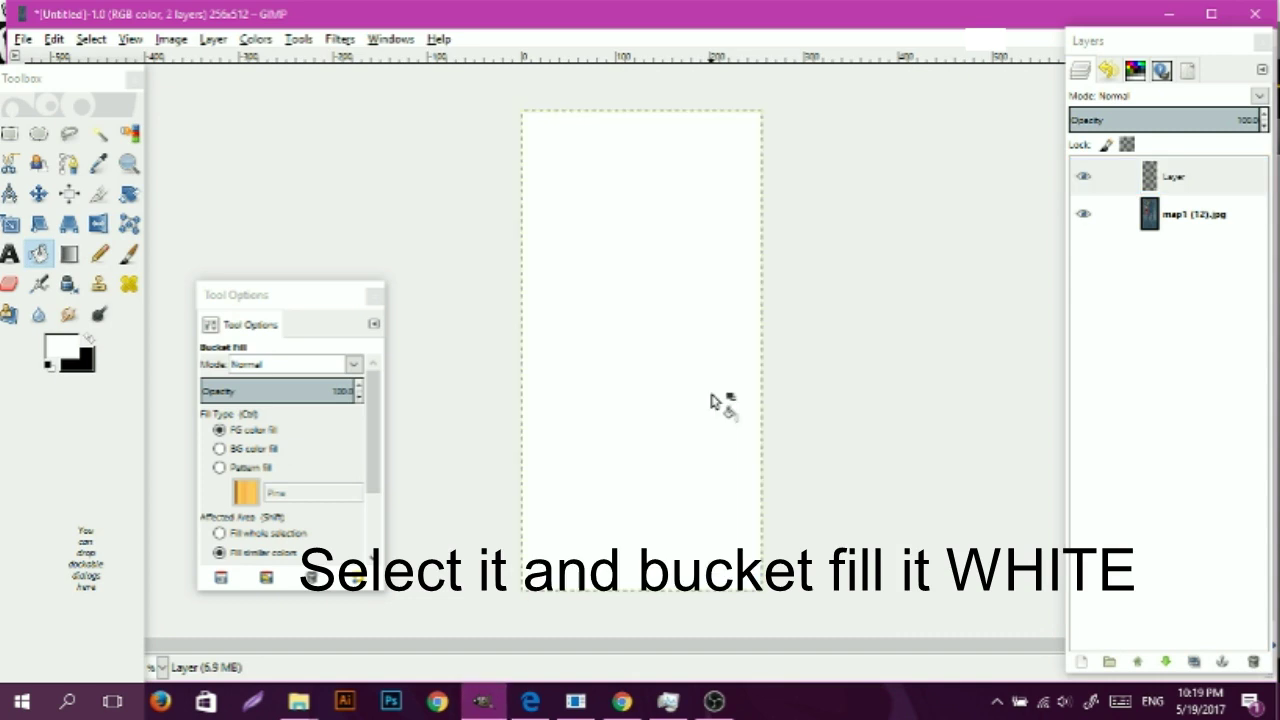
# - At 37 layer opacity, outline a ragged cut over the plain leg's knee with Free Select, fill it black, and restore the opacity to 100
pyautogui.click(1265, 127)
pyautogui.click(1264, 124)
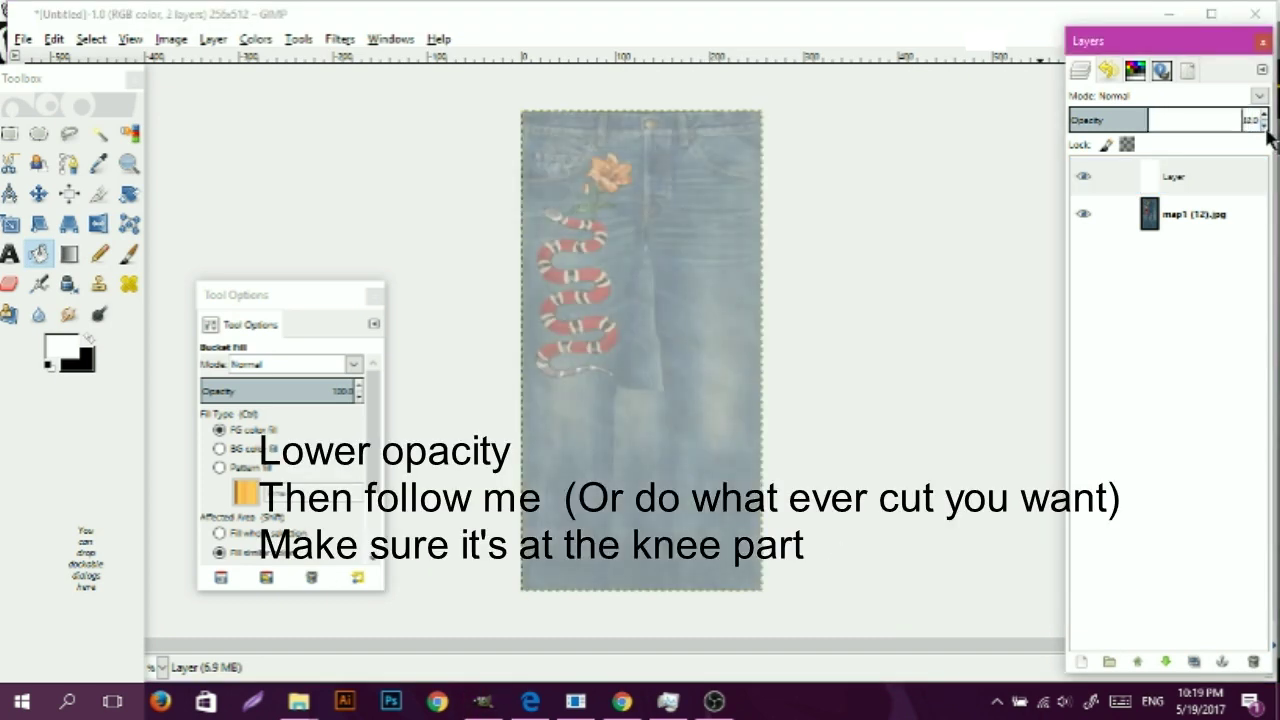
pyautogui.click(69, 133)
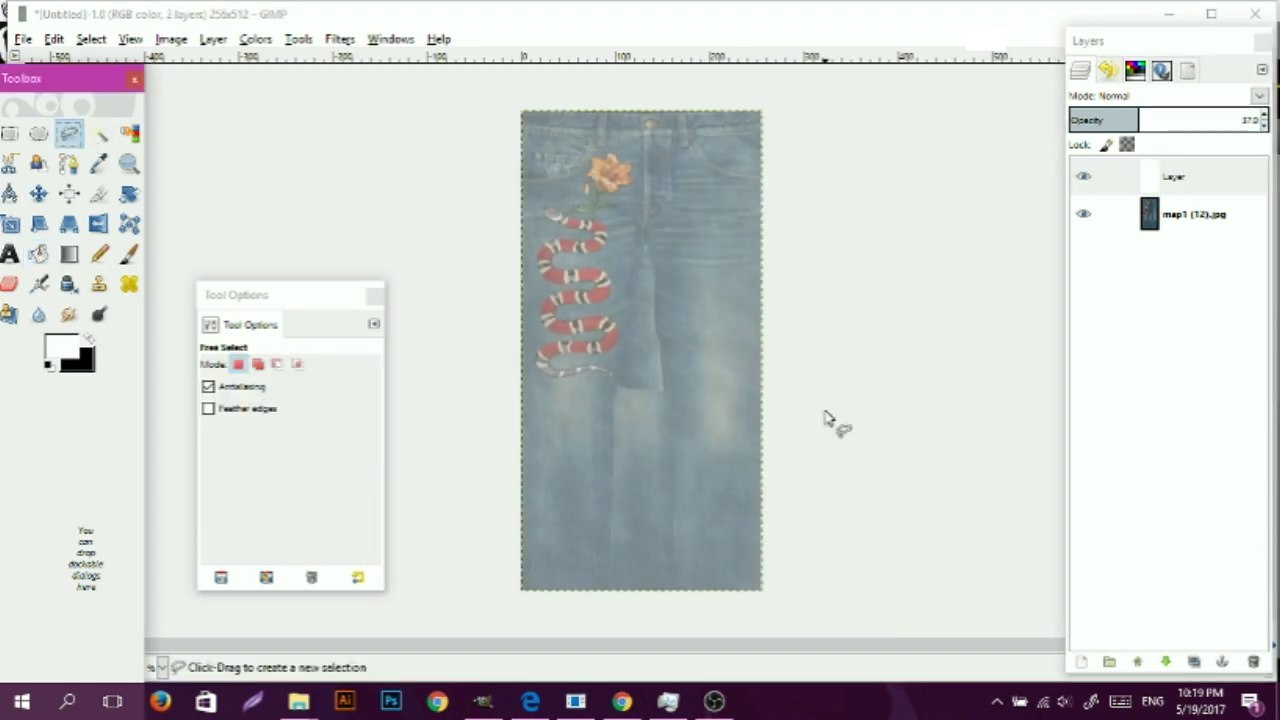
pyautogui.press('+')
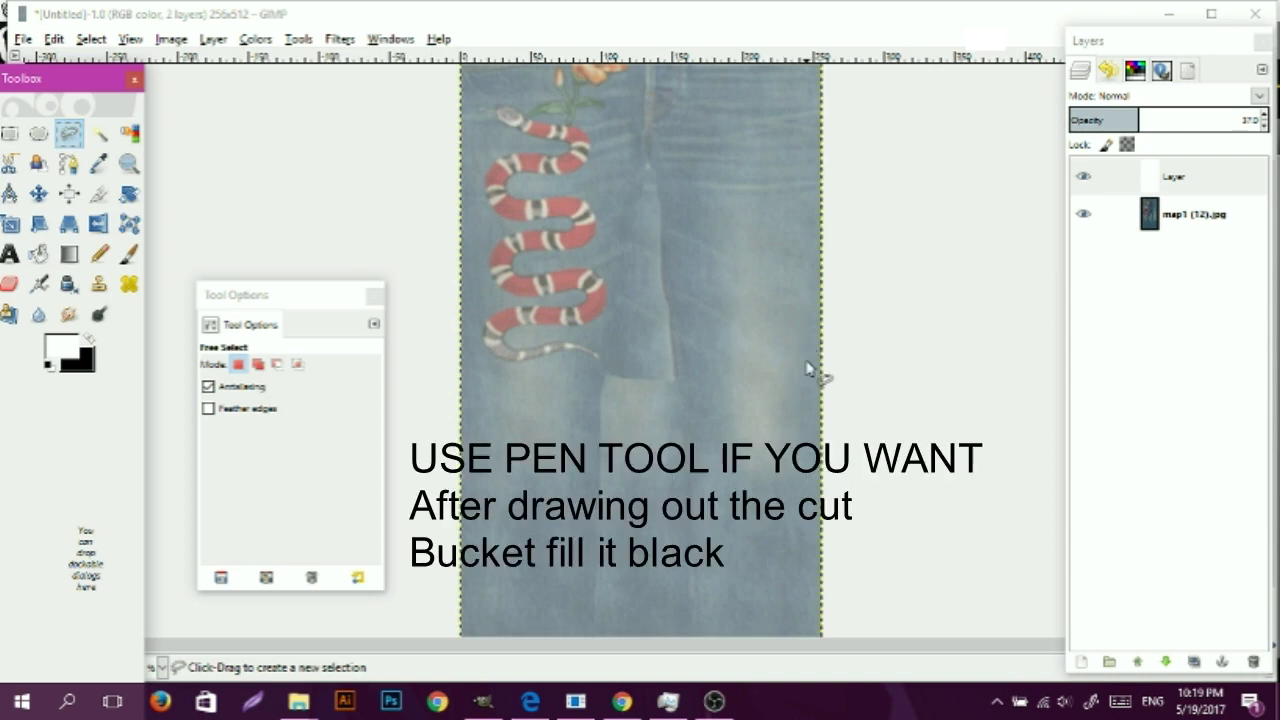
pyautogui.moveTo(807, 366); pyautogui.dragTo(684, 371)
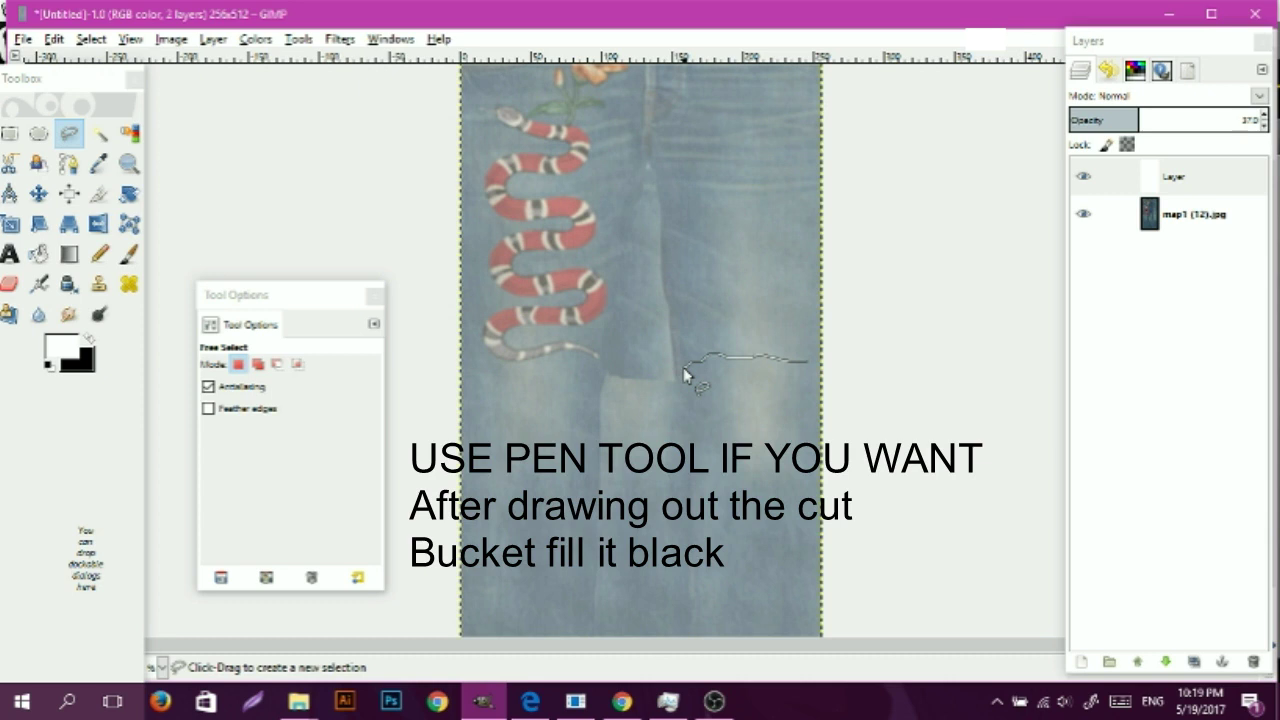
pyautogui.moveTo(684, 375); pyautogui.dragTo(812, 370)
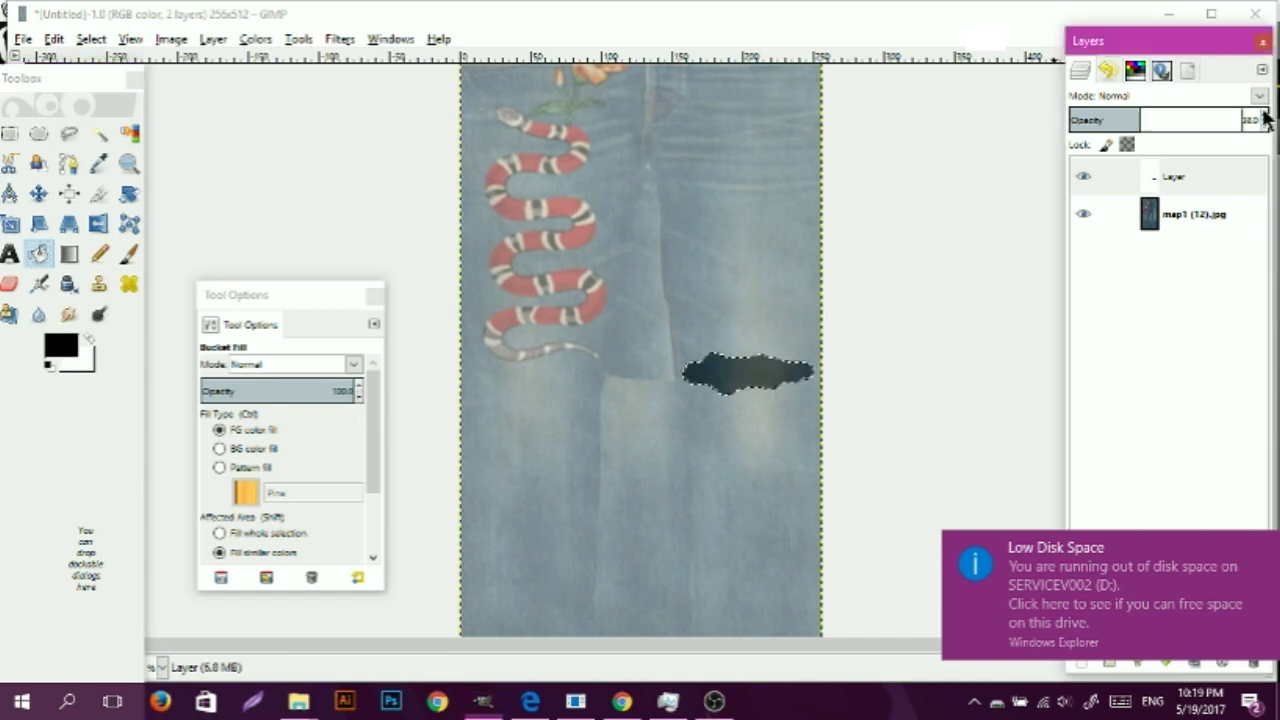
pyautogui.click(1265, 116)
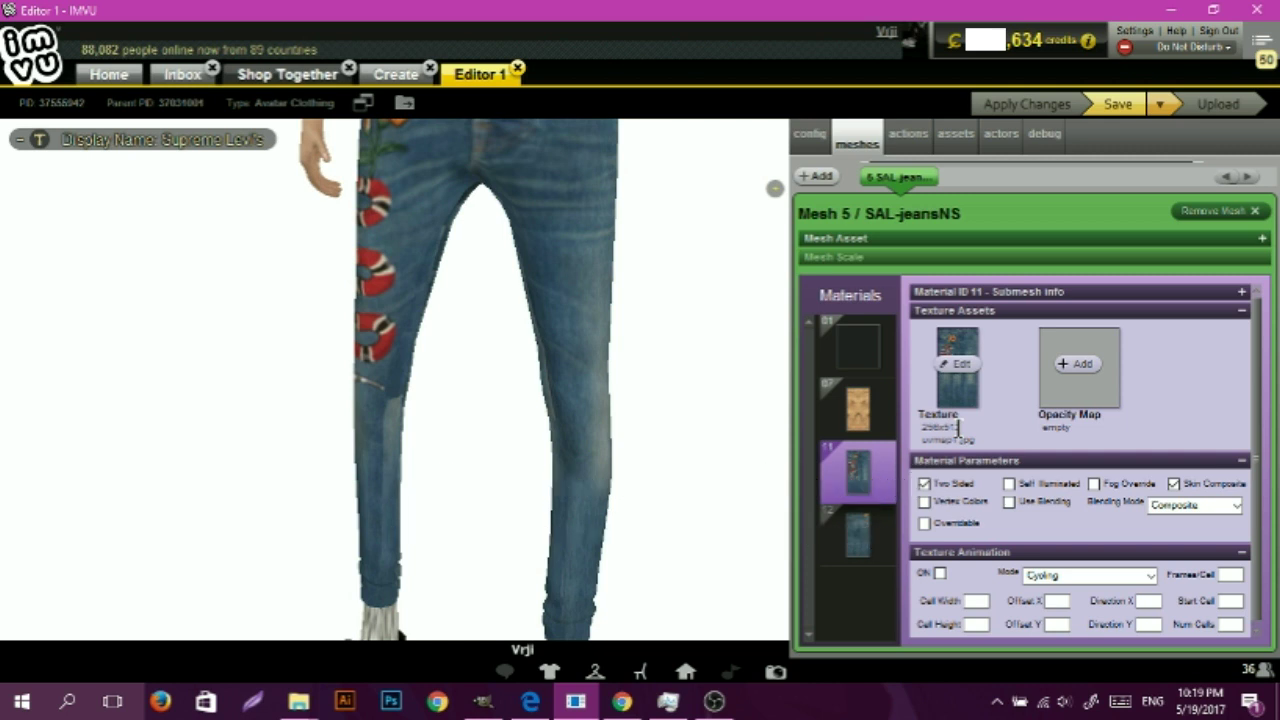
# - In IMVU, load R1a.jpg as the opacity map of material 11 and inspect the knee cut on the avatar
pyautogui.click(1077, 364)
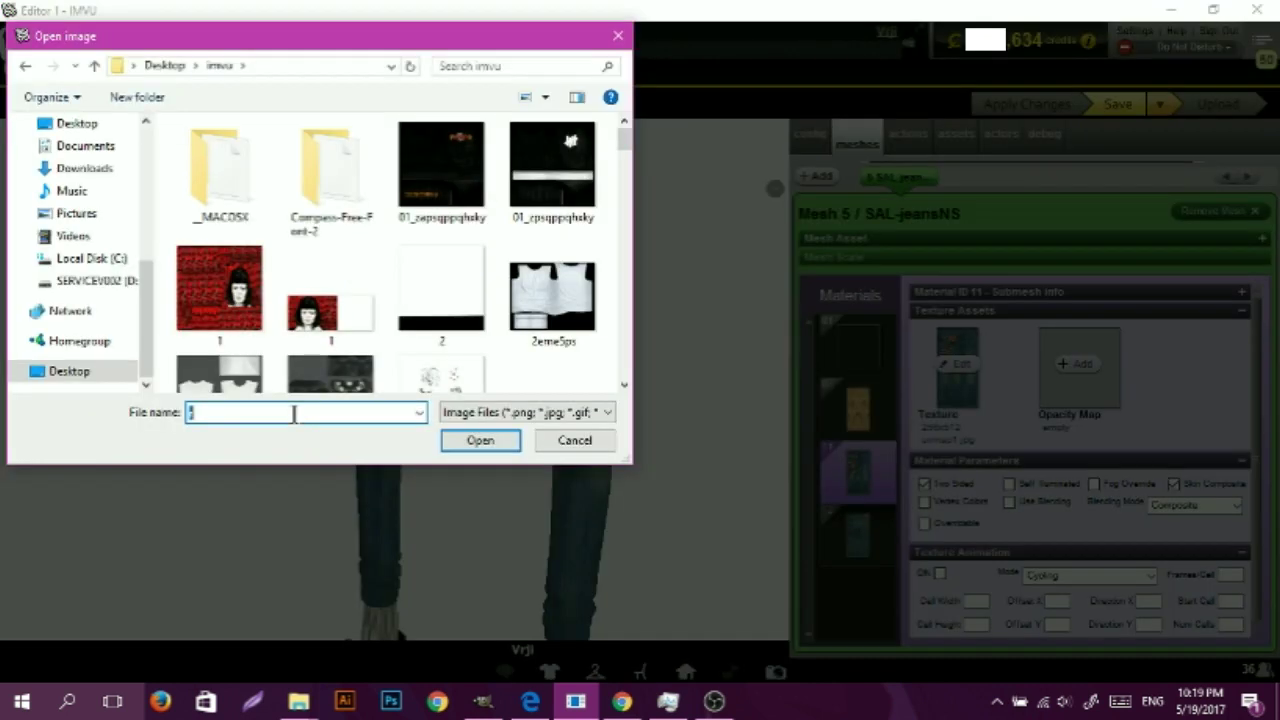
pyautogui.write('r')
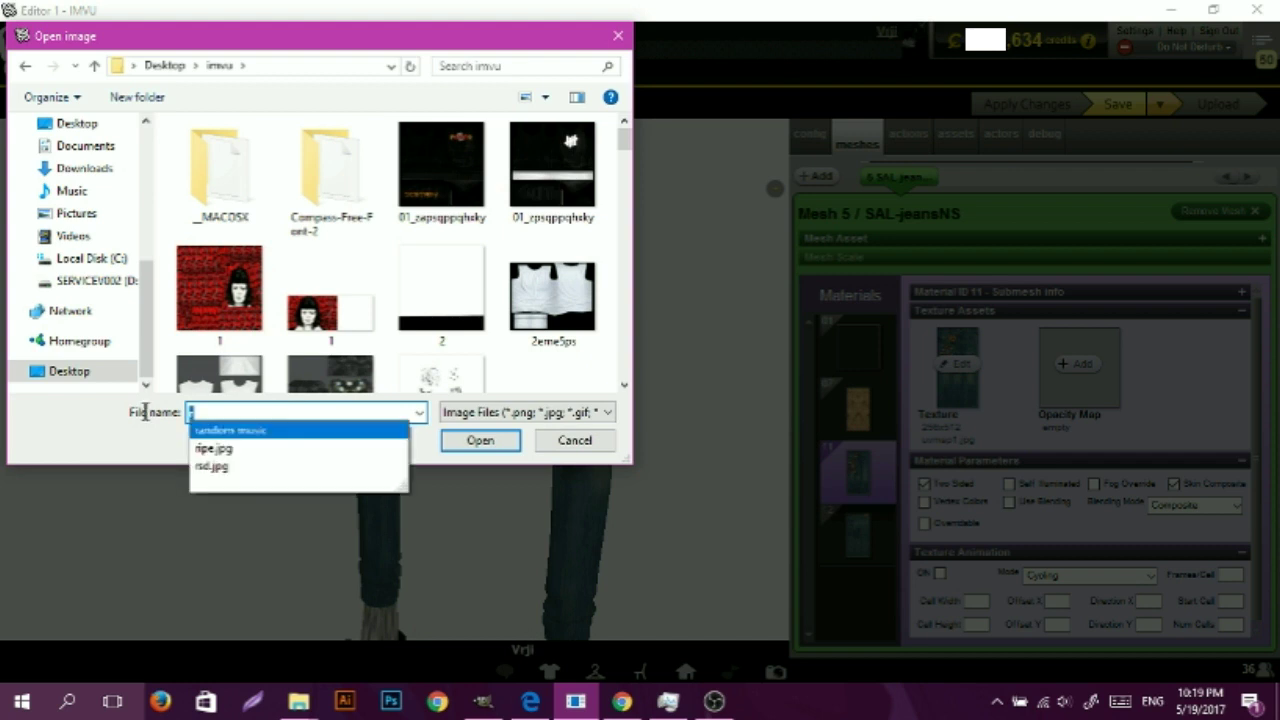
pyautogui.write('1')
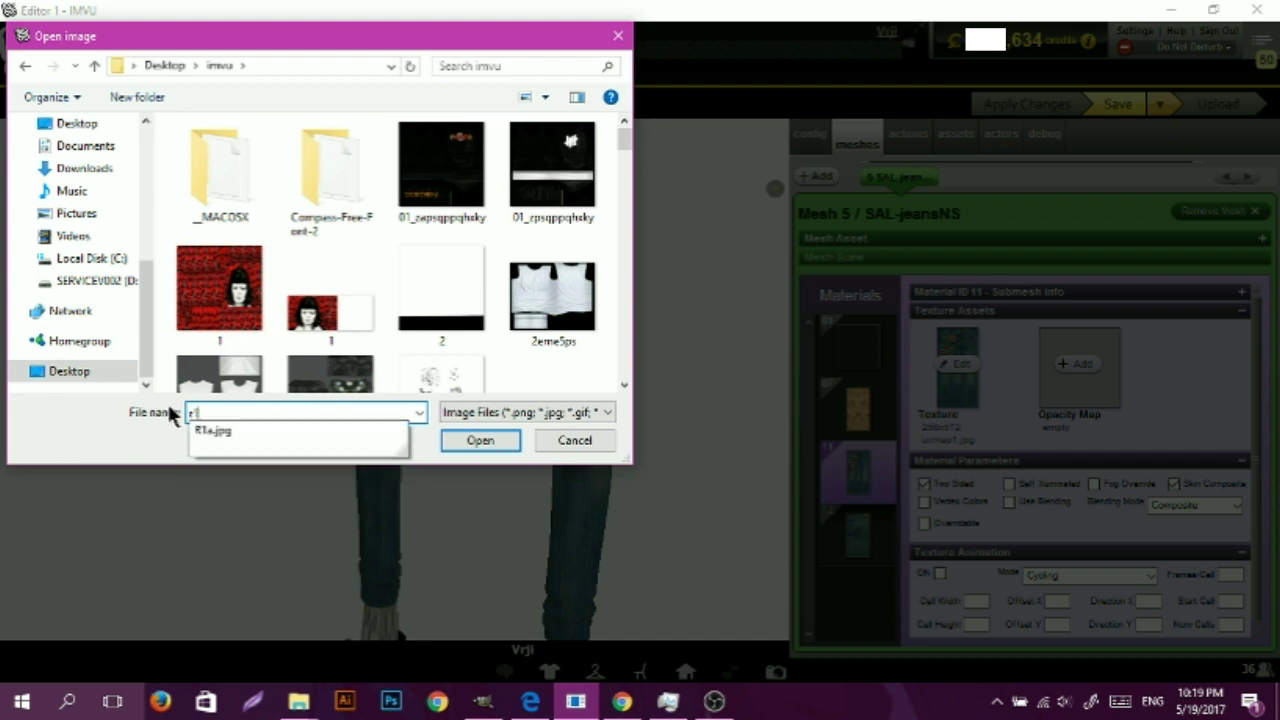
pyautogui.click(290, 431)
pyautogui.click(480, 441)
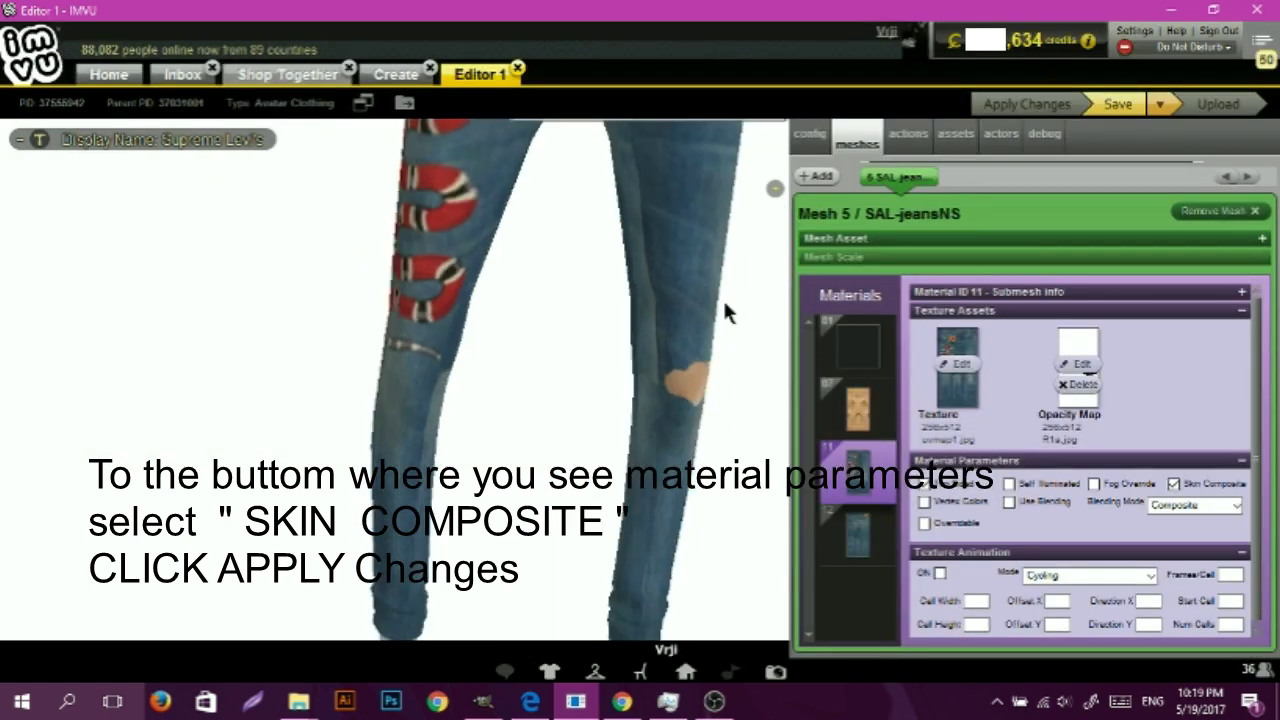
pyautogui.scroll(-5, 545, 310)
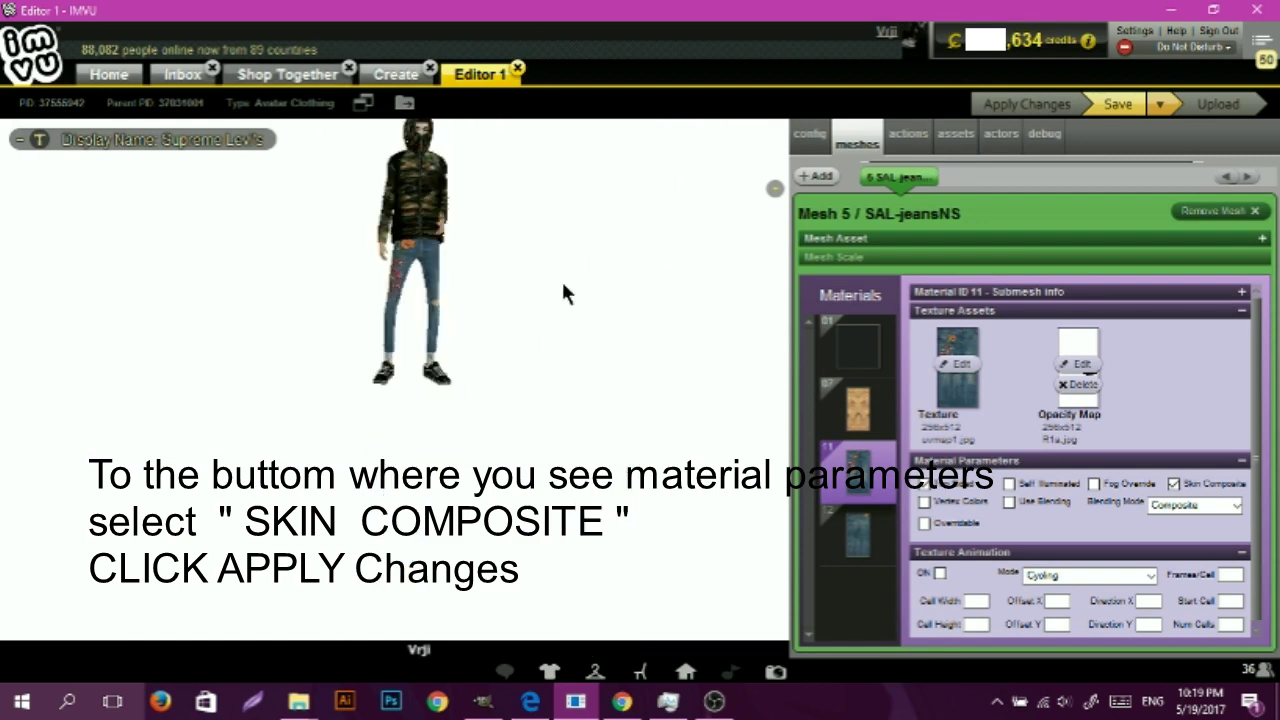
pyautogui.scroll(5, 561, 278)
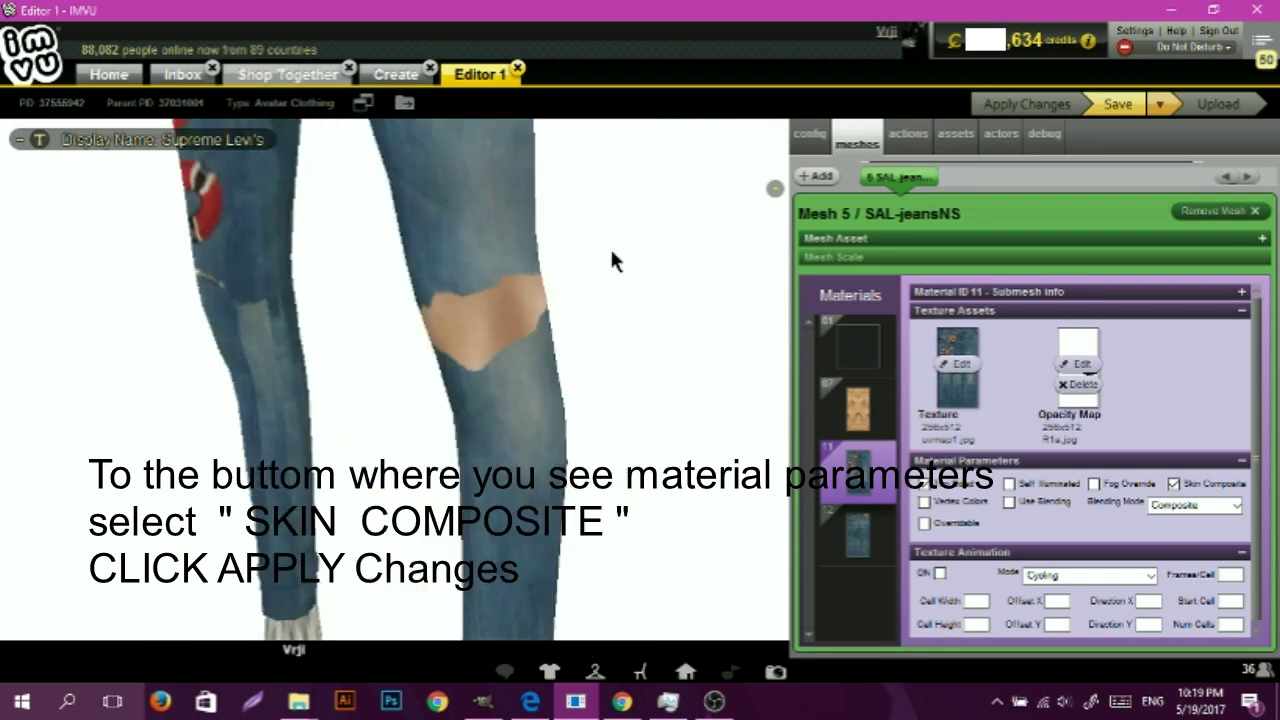
pyautogui.scroll(-3, 621, 268)
# - Return to GIMP and set the Paintbrush to the 2. Hardness 050 brush at size 5
pyautogui.click(483, 701)
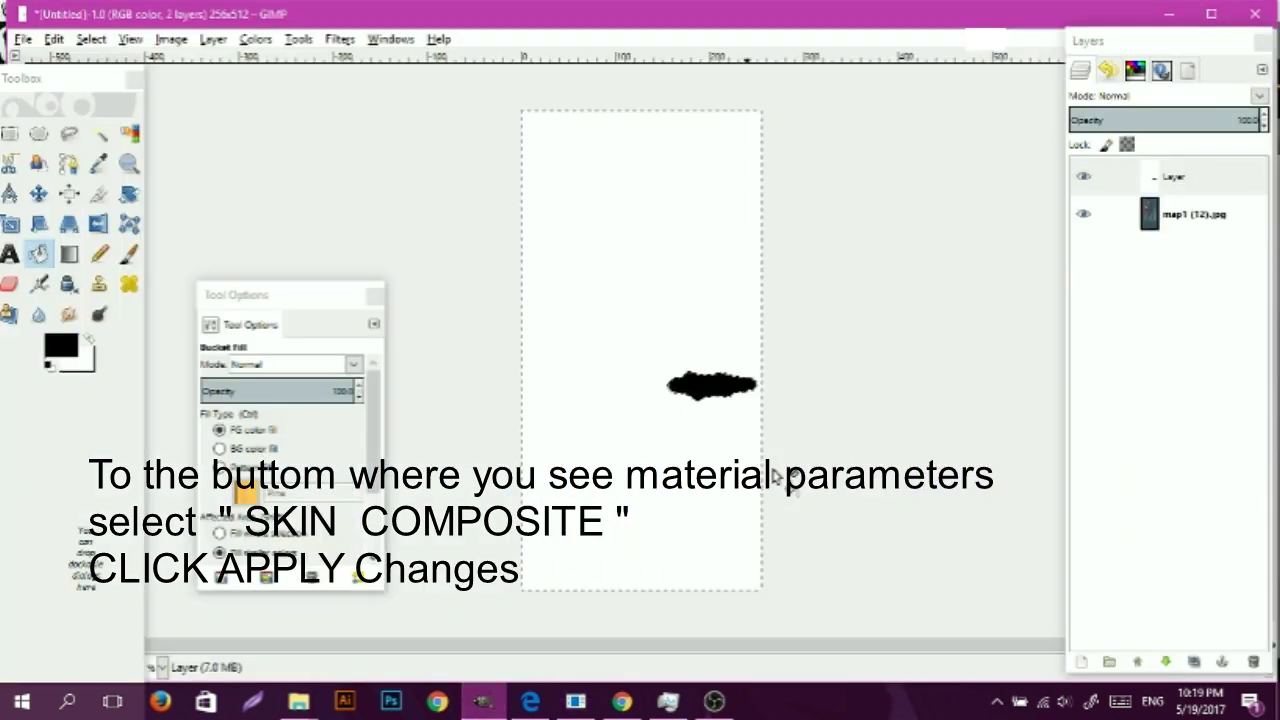
pyautogui.scroll(1, 918, 436)
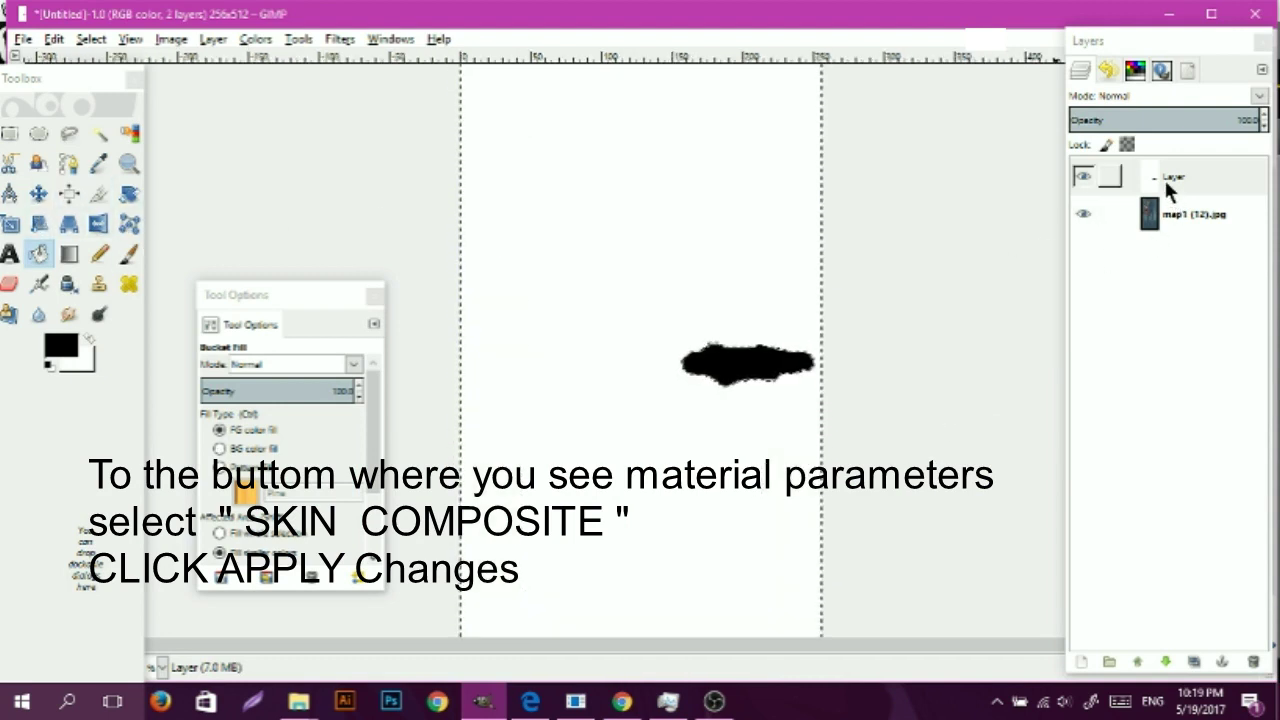
pyautogui.scroll(1, 1008, 318)
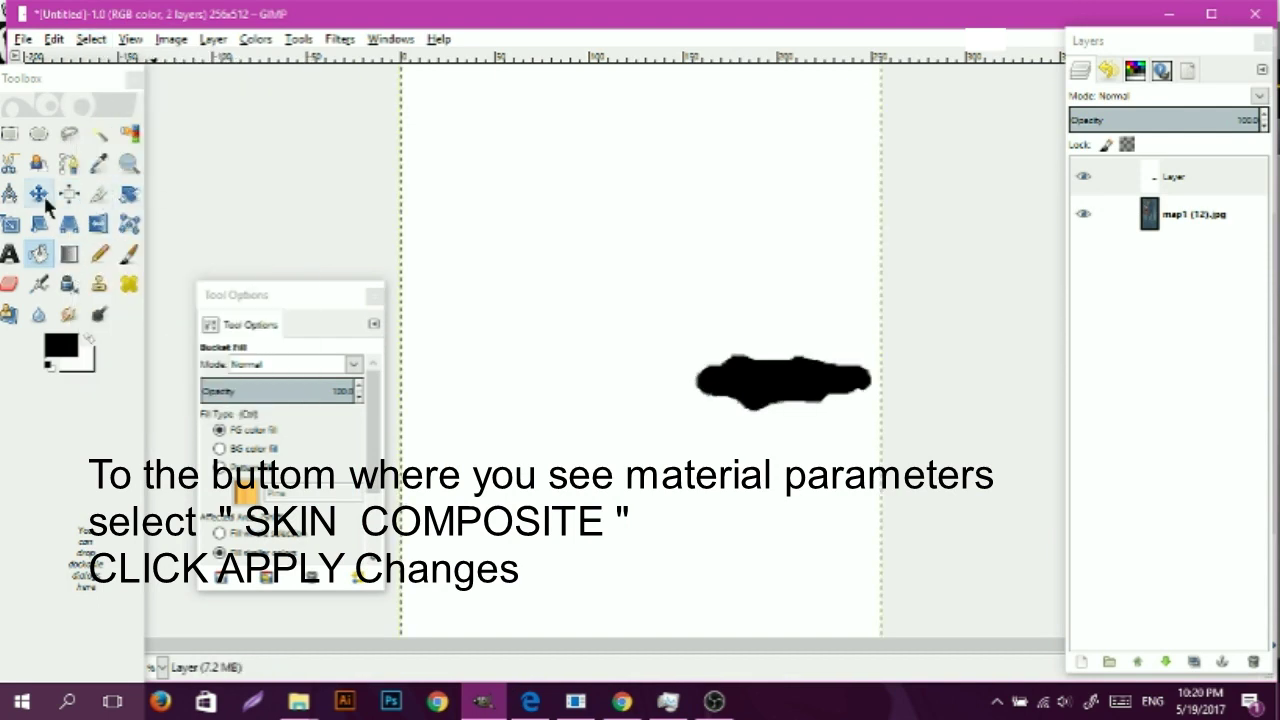
pyautogui.click(128, 254)
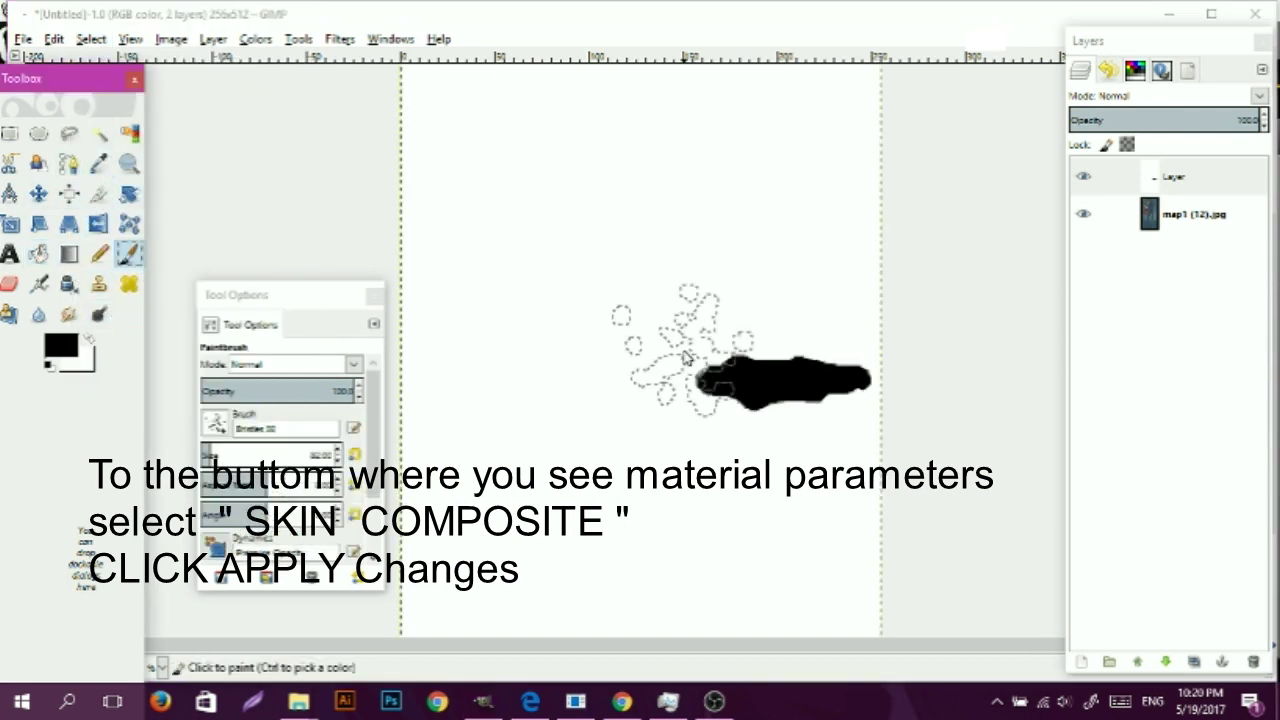
pyautogui.click(228, 430)
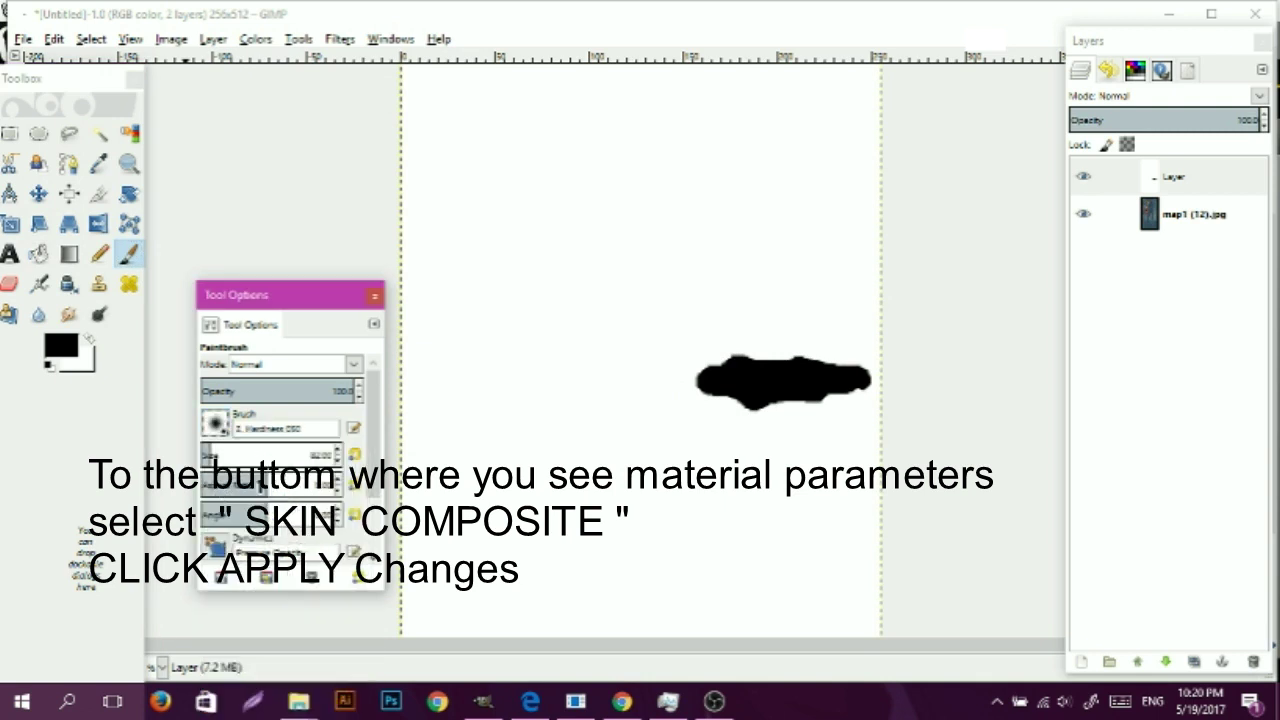
pyautogui.click(221, 491)
pyautogui.click(355, 456)
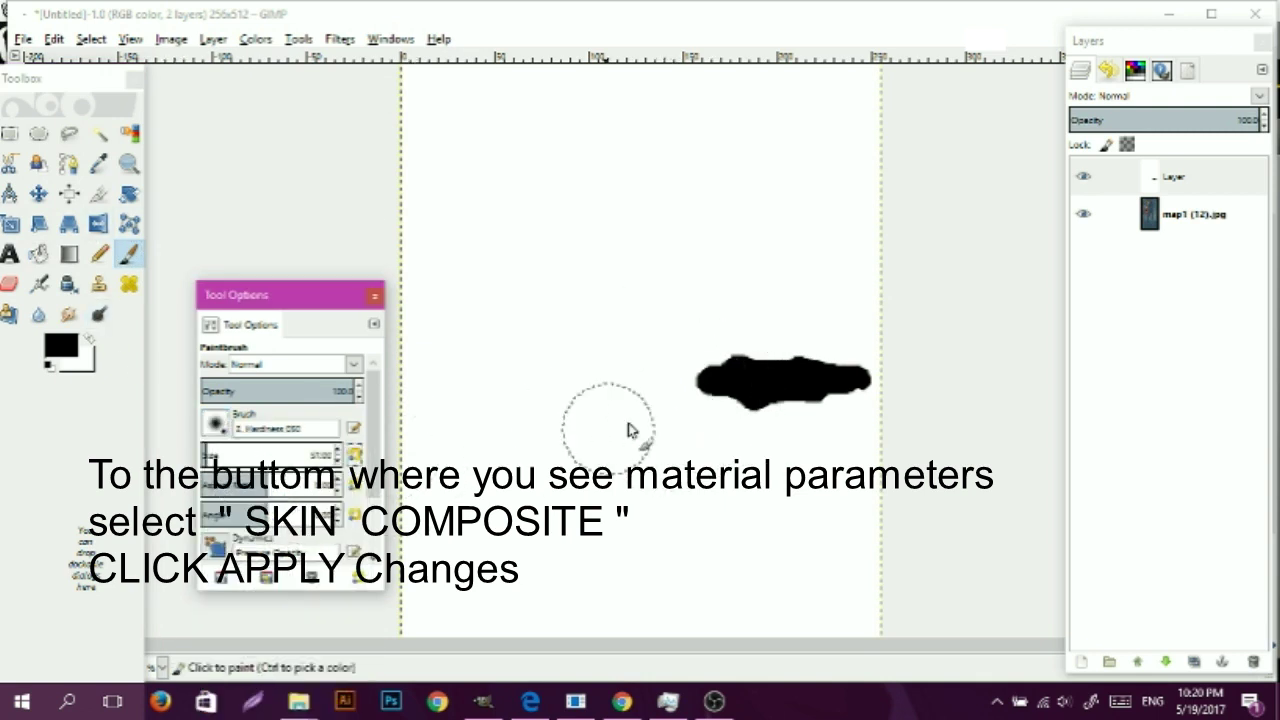
pyautogui.click(337, 461)
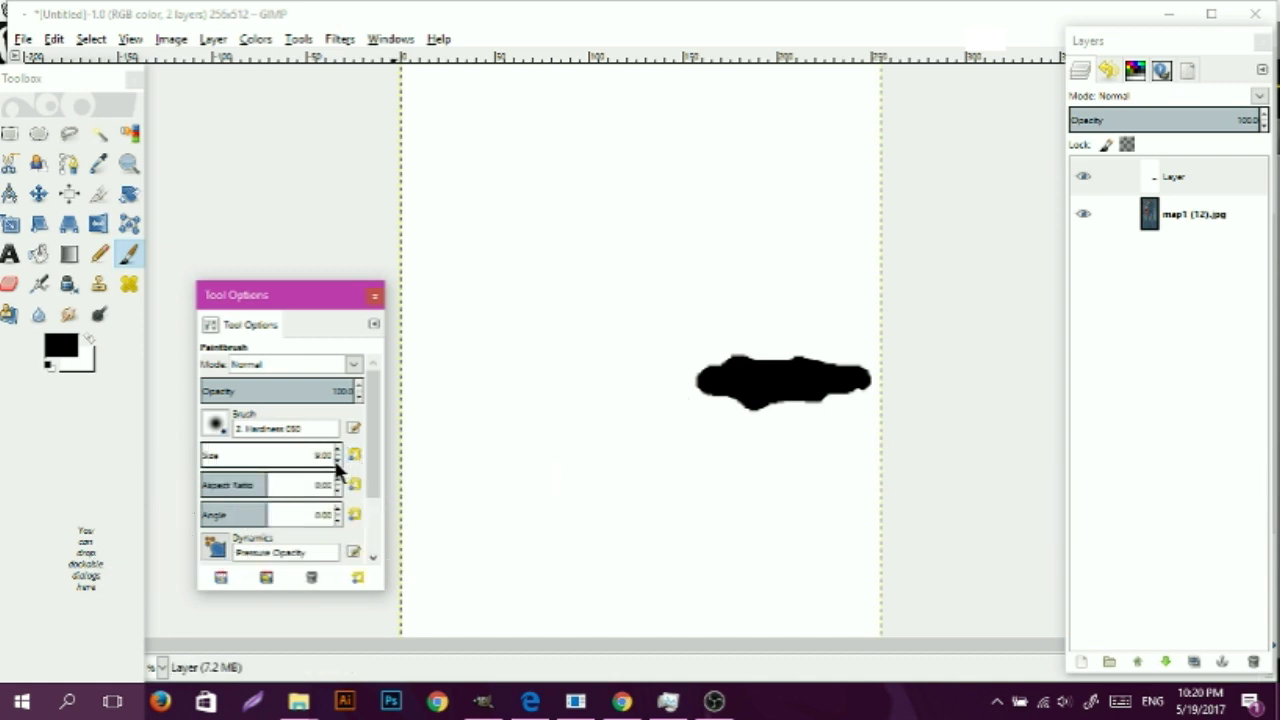
# - Paint black around the cut's outer end and lower edge to enlarge it with rough, partly open strokes
pyautogui.moveTo(722, 364)
pyautogui.mouseDown()
pyautogui.moveTo(708, 382)
pyautogui.moveTo(720, 370)
pyautogui.moveTo(695, 375)
pyautogui.moveTo(694, 391)
pyautogui.moveTo(724, 397)
pyautogui.moveTo(685, 393)
pyautogui.moveTo(694, 376)
pyautogui.moveTo(695, 407)
pyautogui.mouseUp()
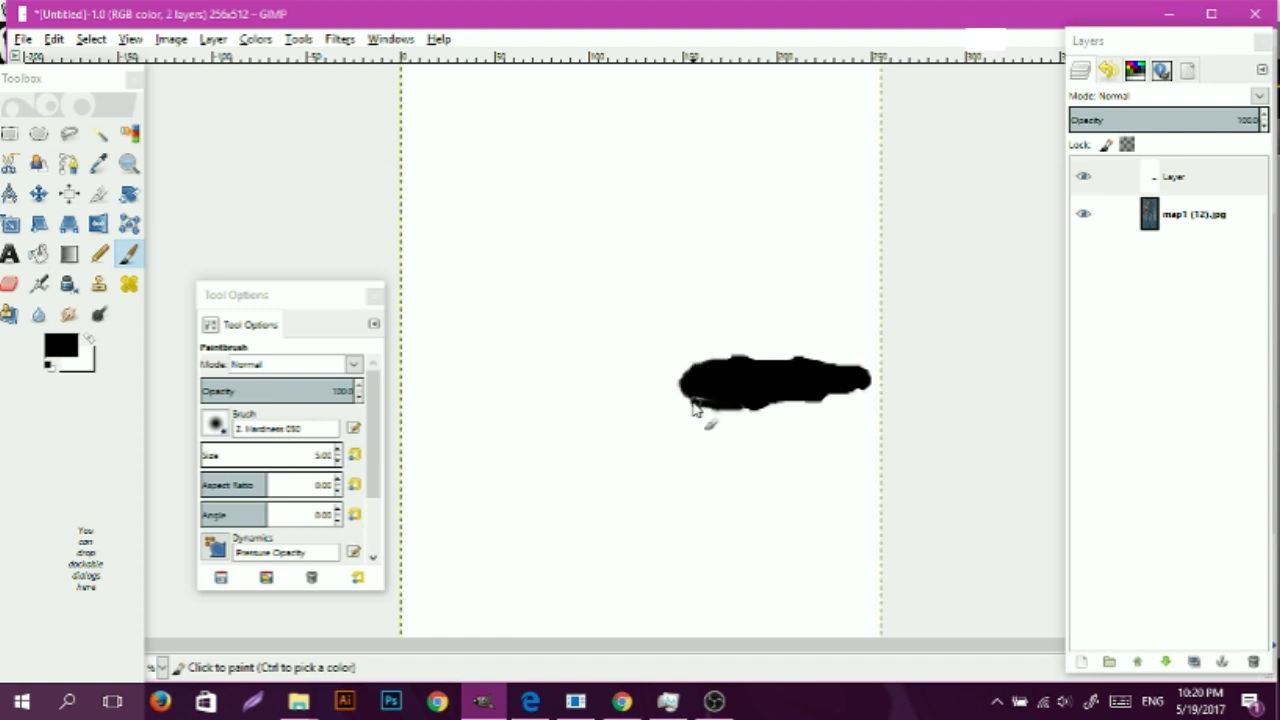
pyautogui.moveTo(695, 408)
pyautogui.mouseDown()
pyautogui.moveTo(833, 411)
pyautogui.moveTo(868, 393)
pyautogui.mouseUp()
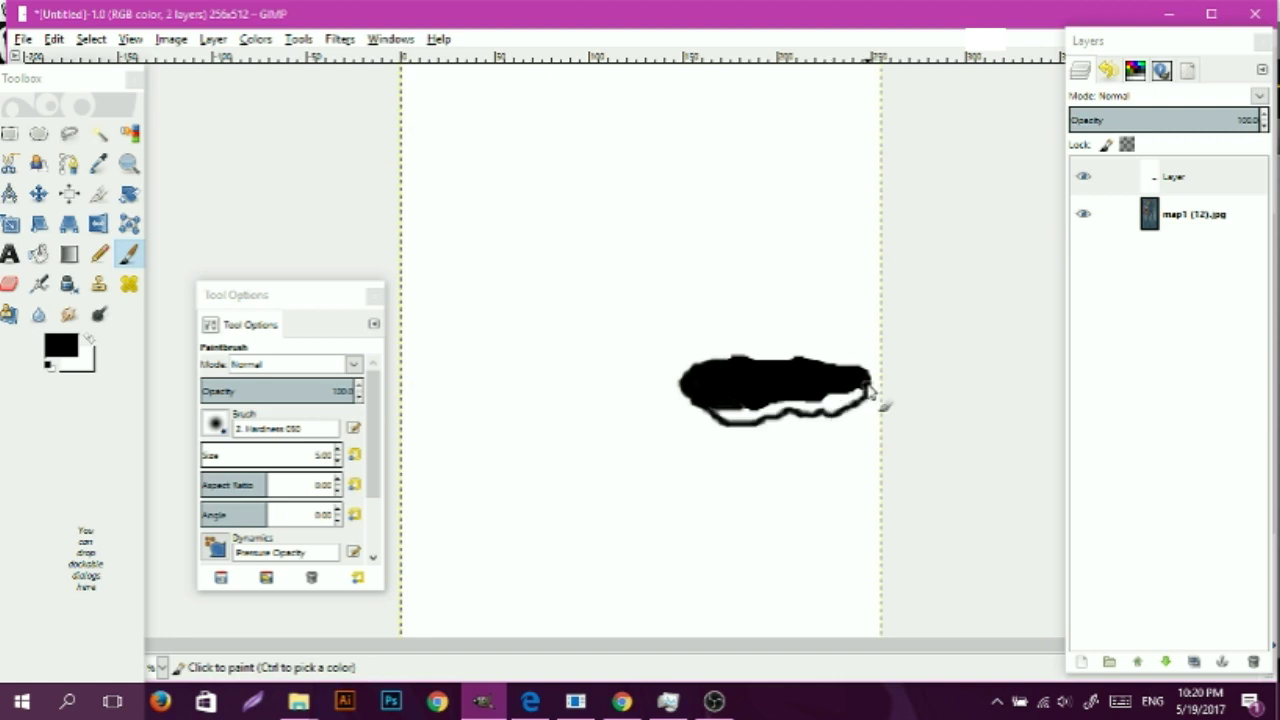
pyautogui.moveTo(868, 391); pyautogui.dragTo(812, 405)
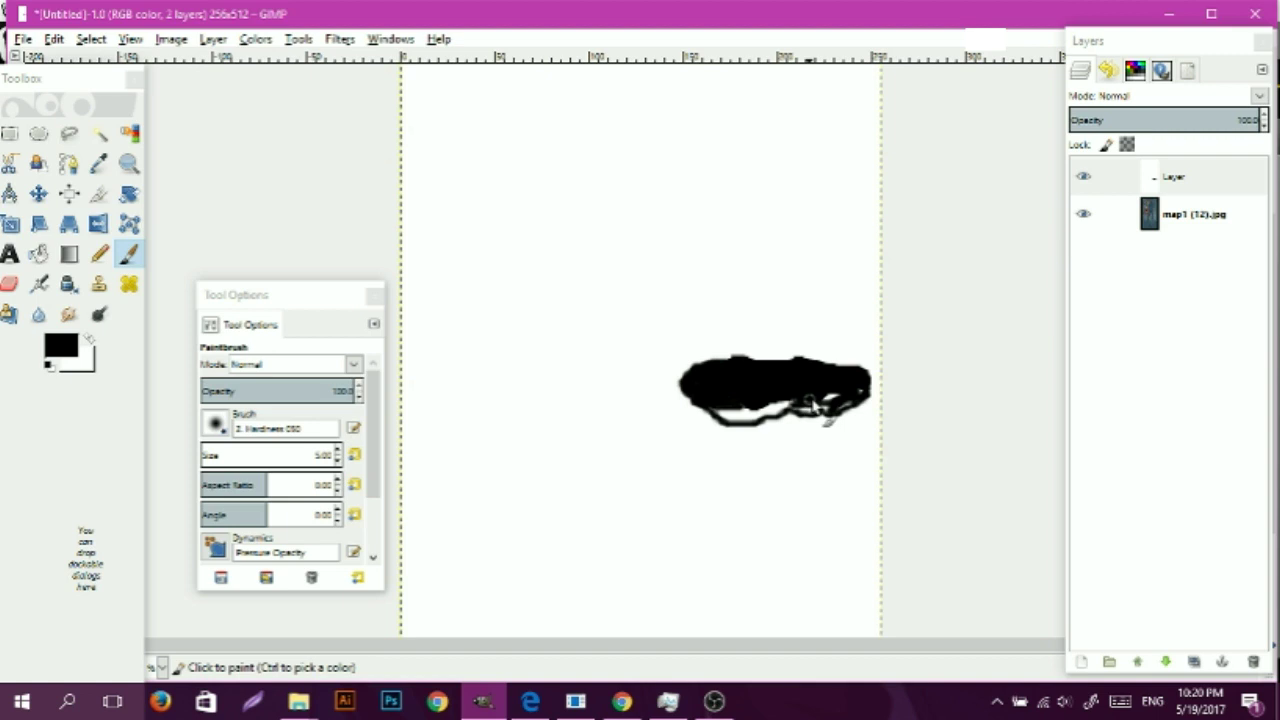
pyautogui.moveTo(812, 405); pyautogui.dragTo(730, 414)
# - Set the Paintbrush to white at size 3 and paint thin thread strokes along the lower part of the black cut
pyautogui.click(129, 254)
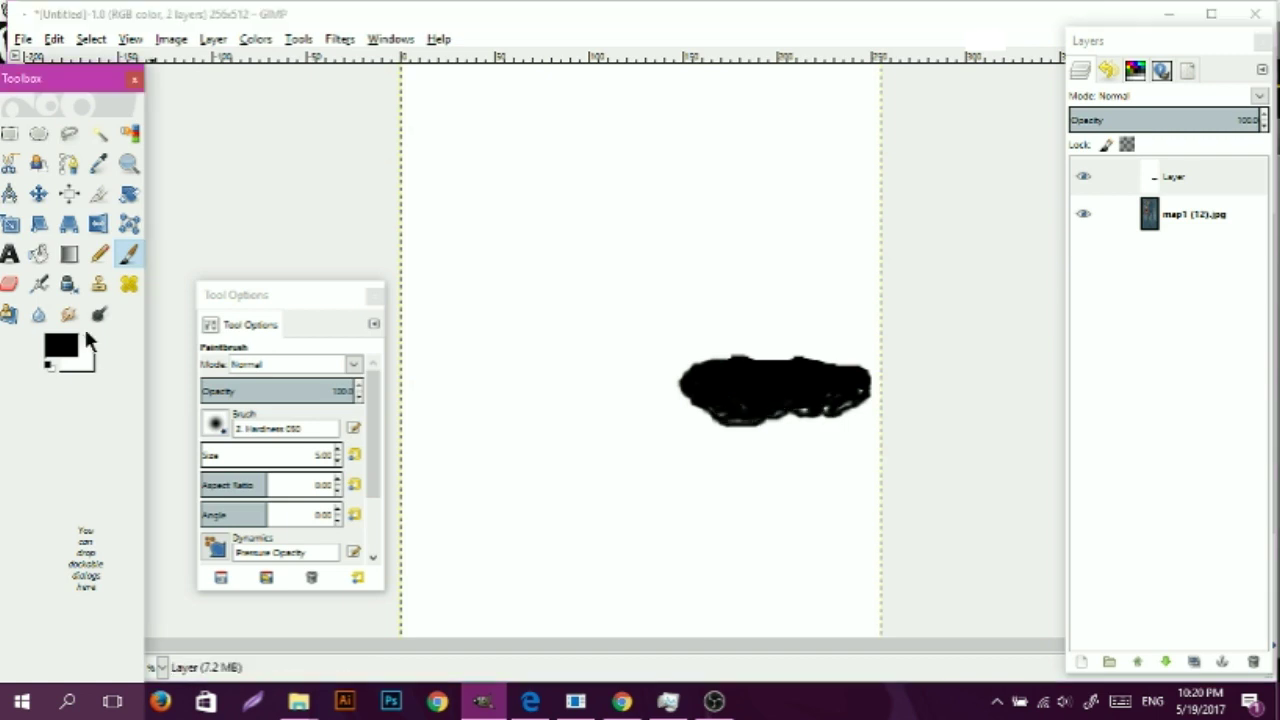
pyautogui.click(238, 431)
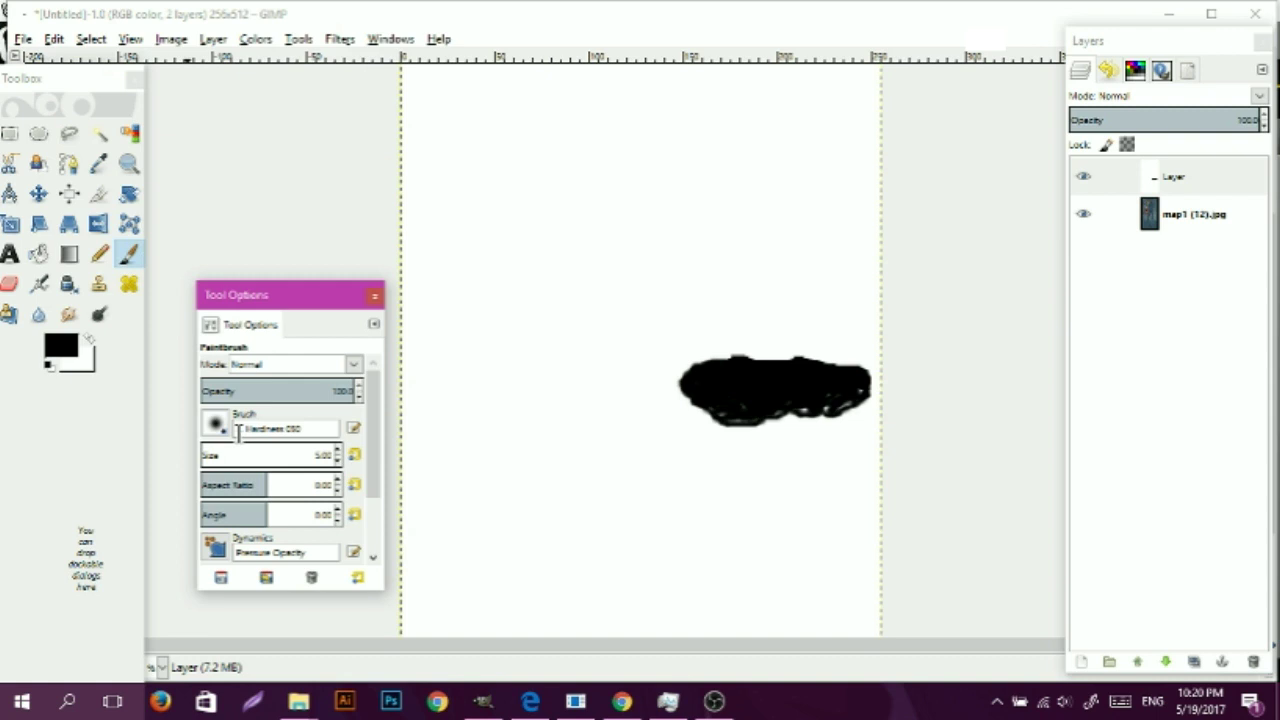
pyautogui.moveTo(338, 451); pyautogui.dragTo(352, 449)
pyautogui.click(407, 487)
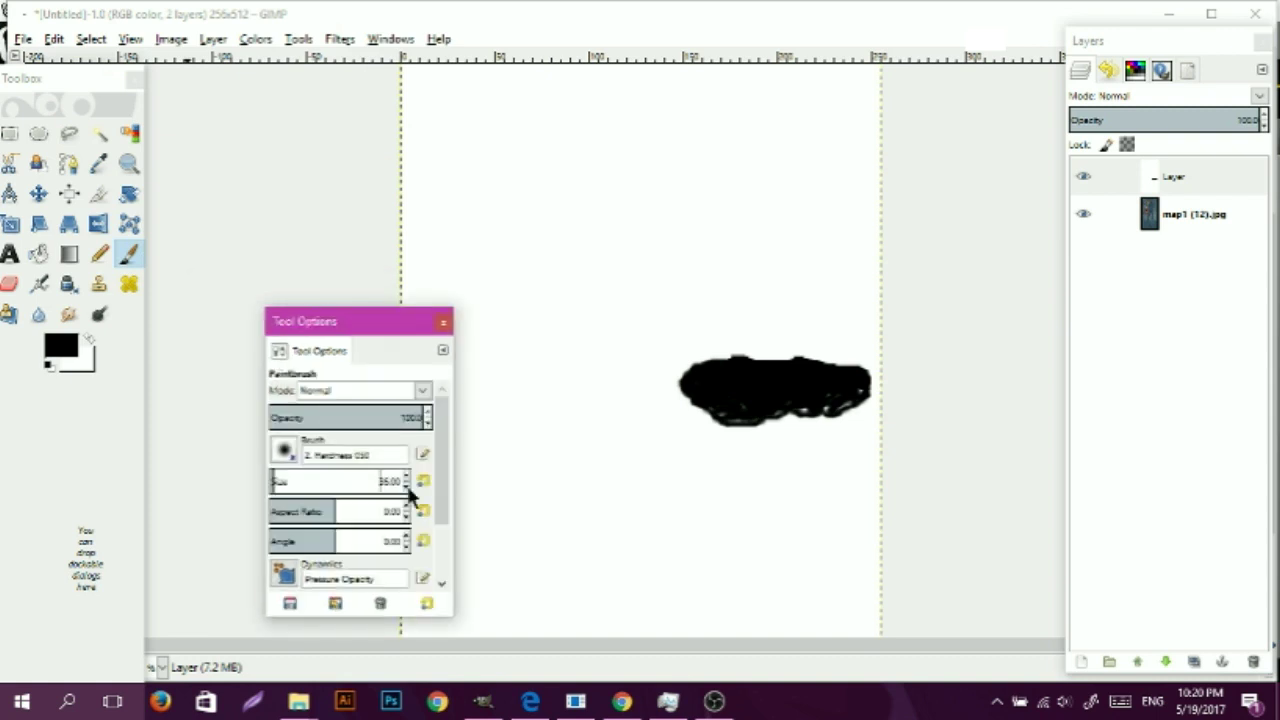
pyautogui.moveTo(319, 324); pyautogui.dragTo(189, 237)
pyautogui.click(88, 340)
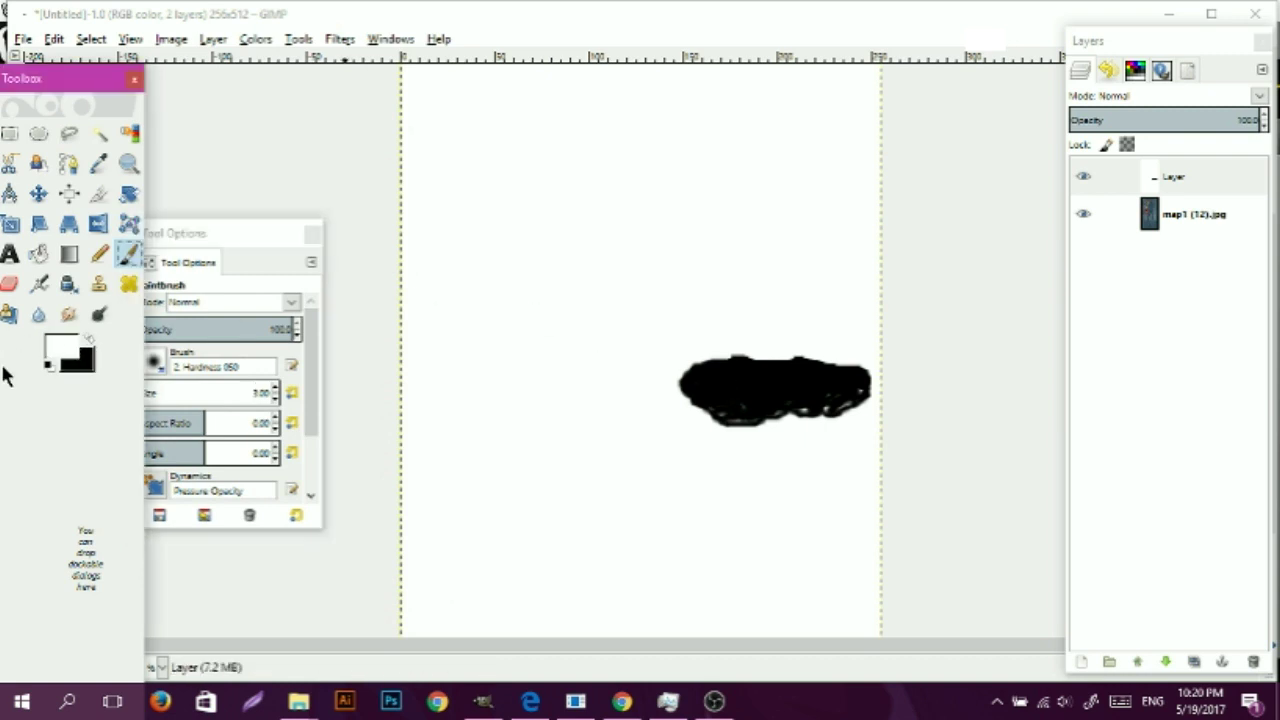
pyautogui.moveTo(836, 414)
pyautogui.mouseDown()
pyautogui.moveTo(848, 389)
pyautogui.moveTo(746, 420)
pyautogui.mouseUp()
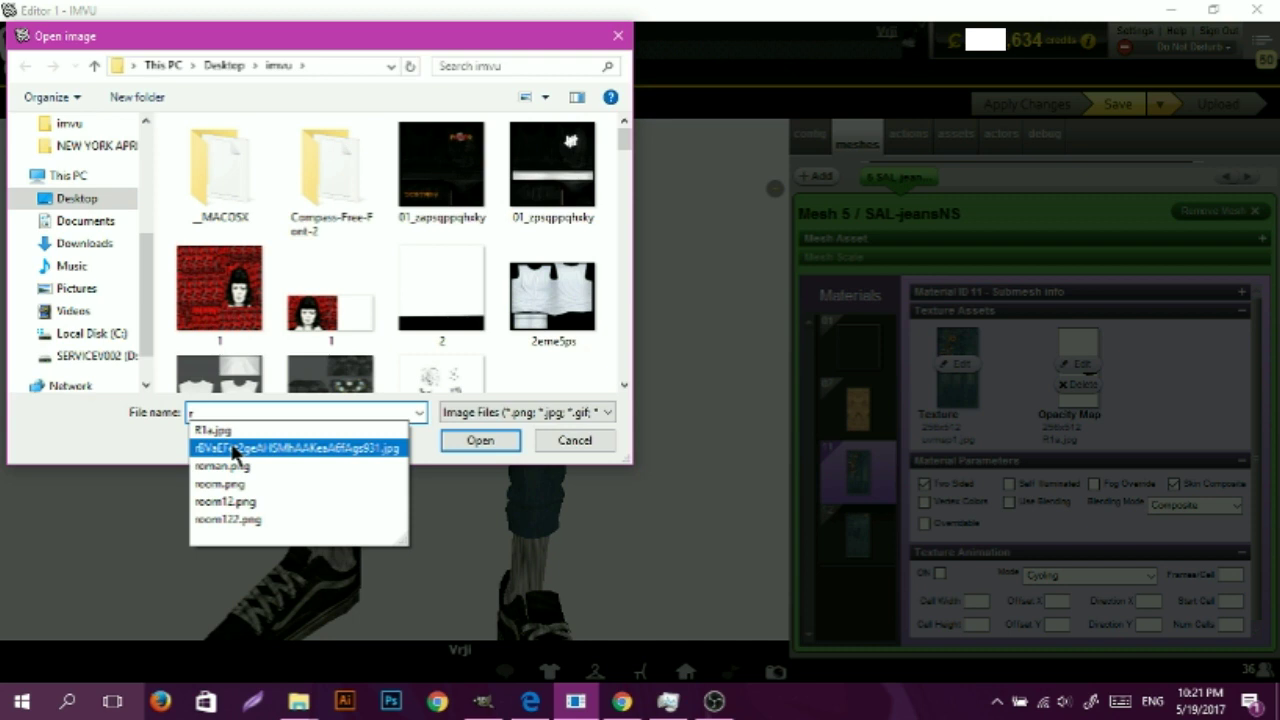
# - In IMVU, reload R1a.jpg as the opacity map of material 11 and inspect the ripped knee on the avatar
pyautogui.scroll(-3, 641, 345)
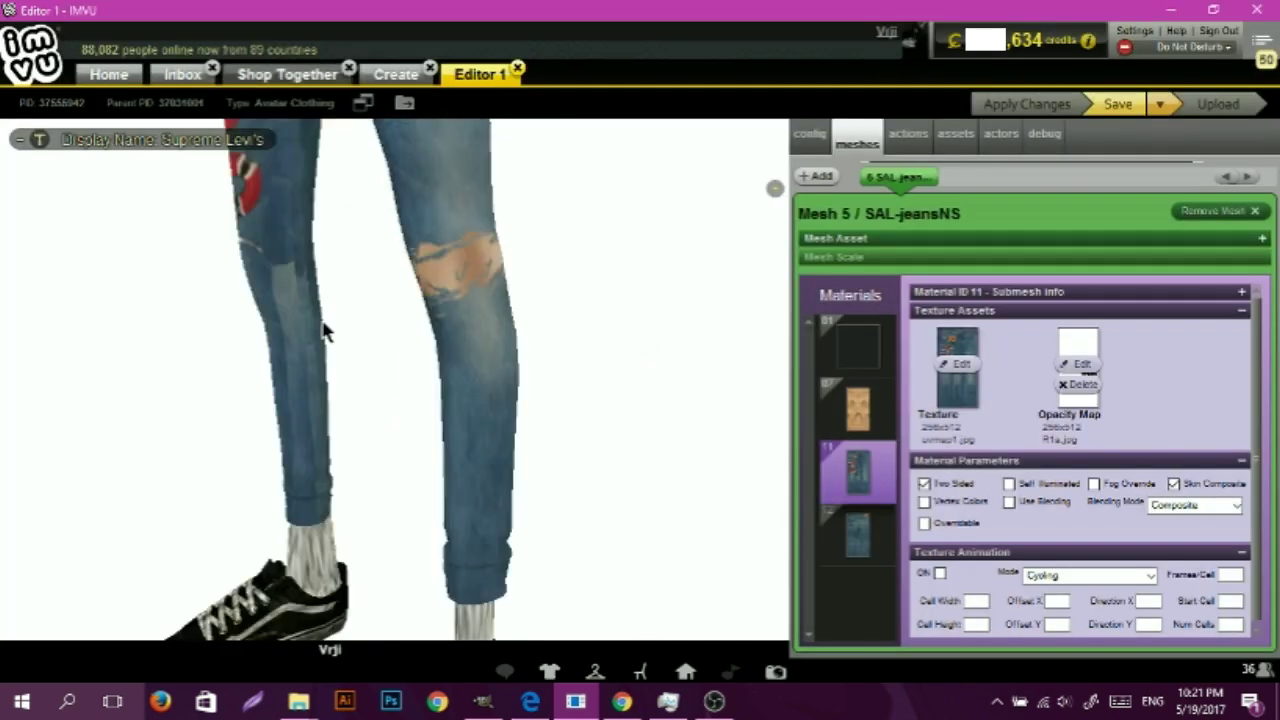
pyautogui.moveTo(323, 324); pyautogui.dragTo(378, 321)
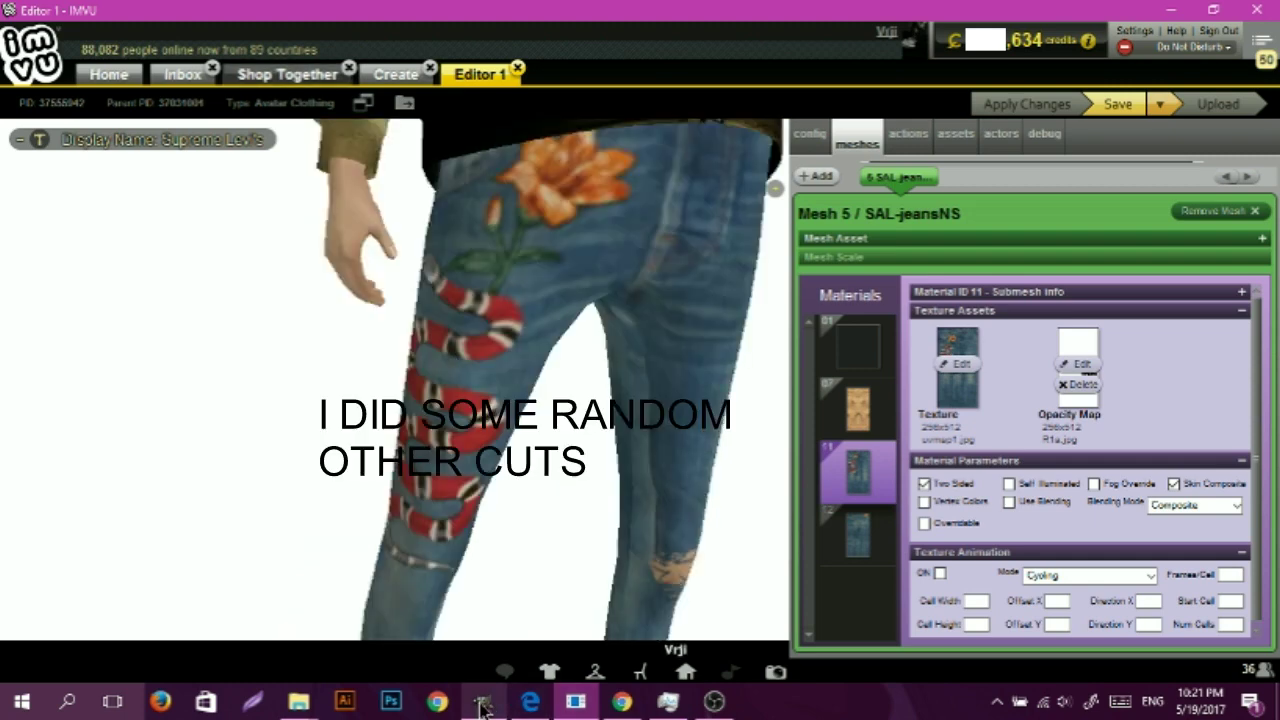
# - Return to GIMP, lower the cut layer's opacity to 39, and set the Paintbrush to the Bristles 01 brush at size 64
pyautogui.click(481, 706)
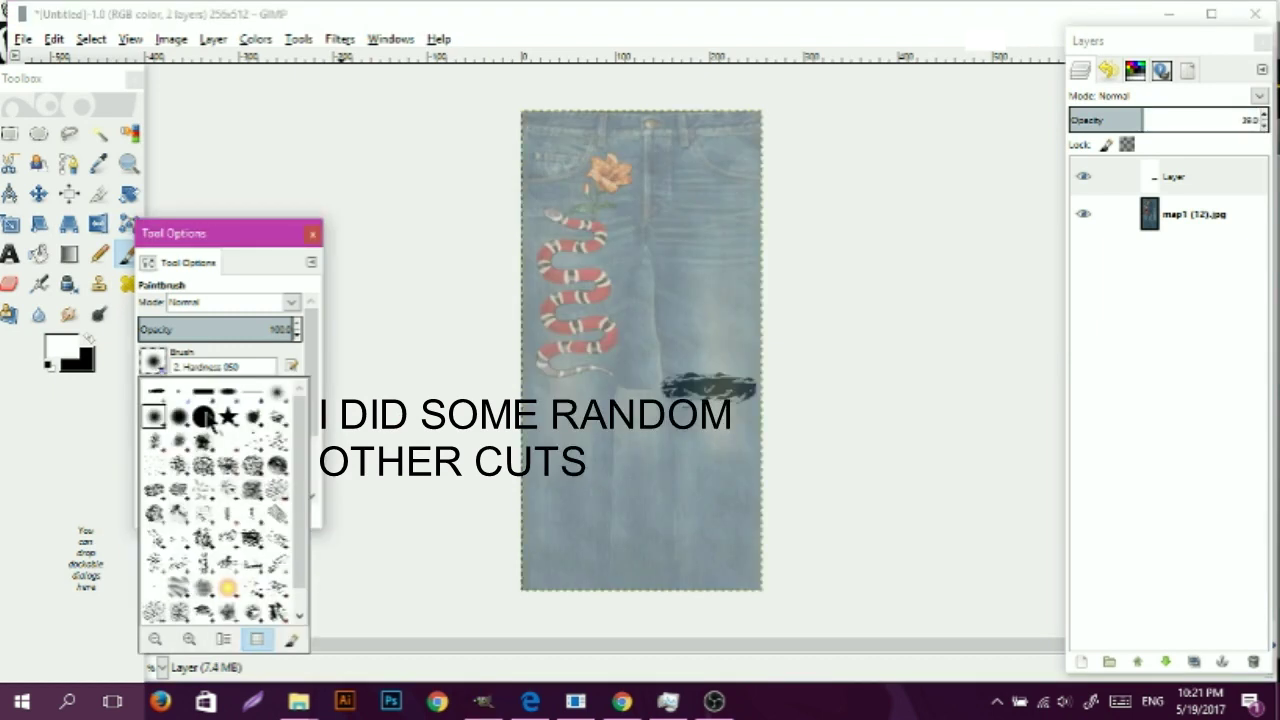
pyautogui.doubleClick(203, 415)
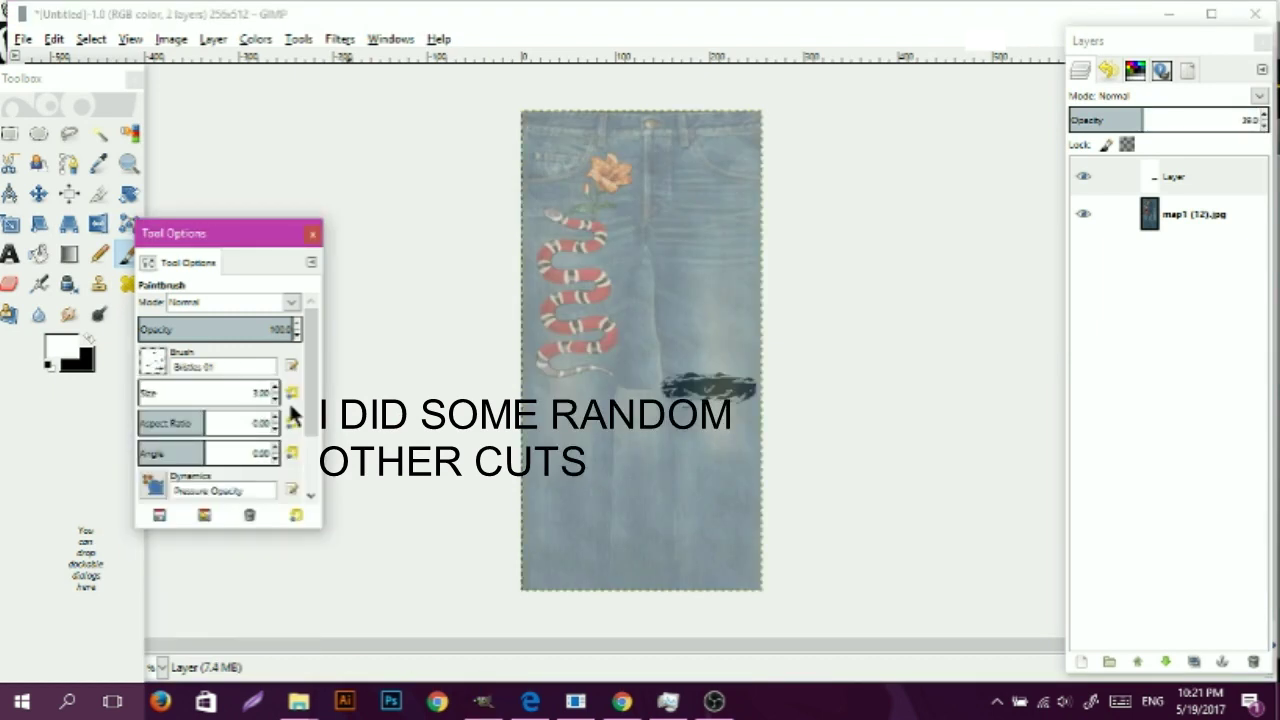
pyautogui.click(290, 394)
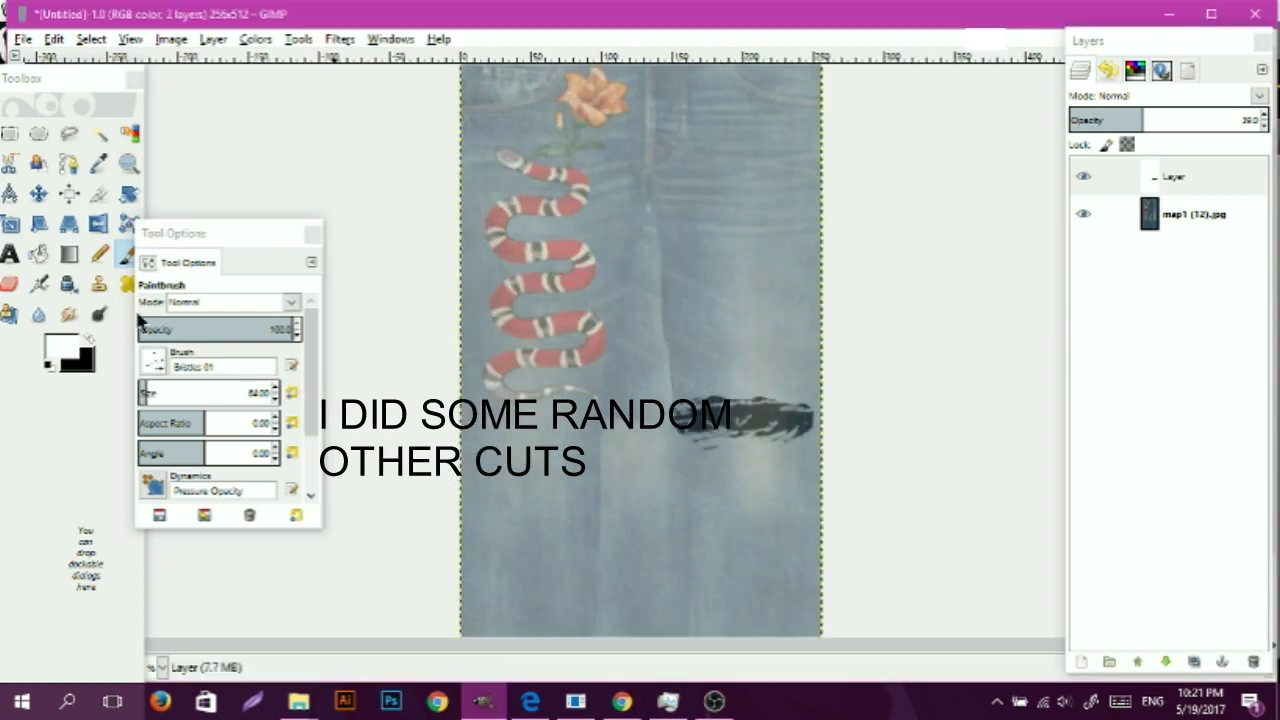
# - Set the Paintbrush to black at size 83 and stamp Bristles 01 speckles over the thighs, the snake and the area around the knee cut
pyautogui.click(89, 339)
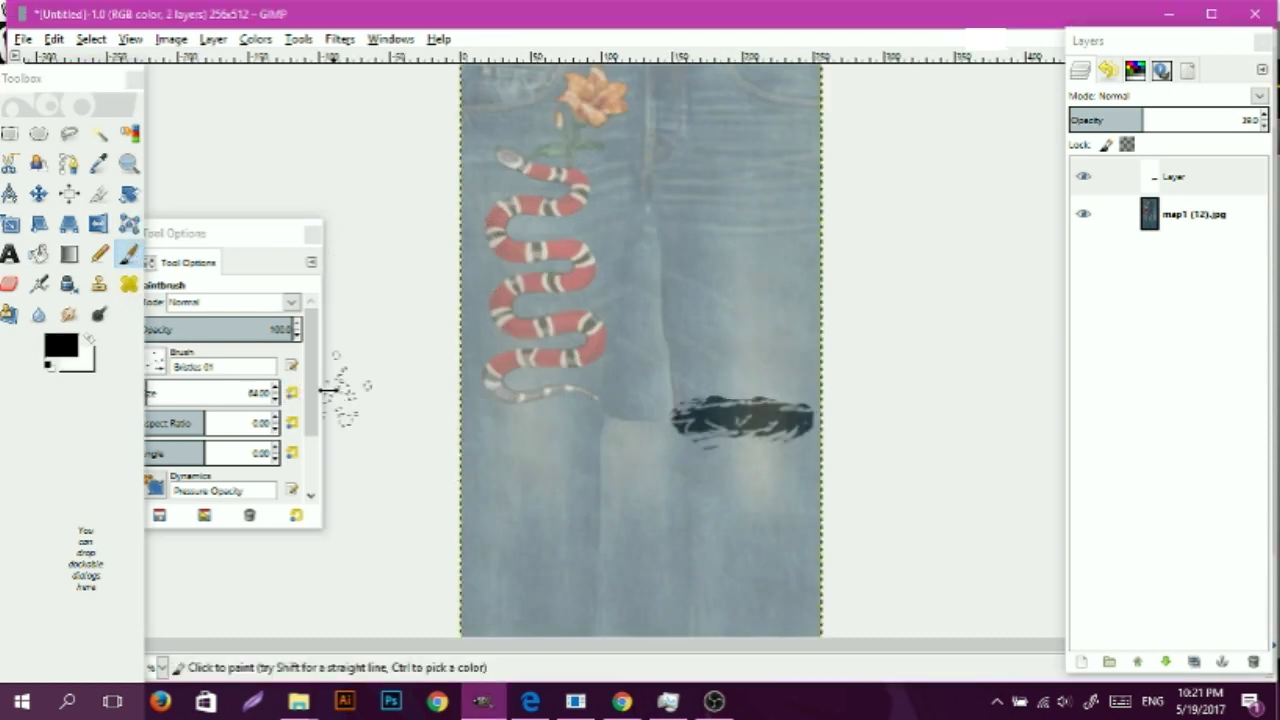
pyautogui.click(290, 396)
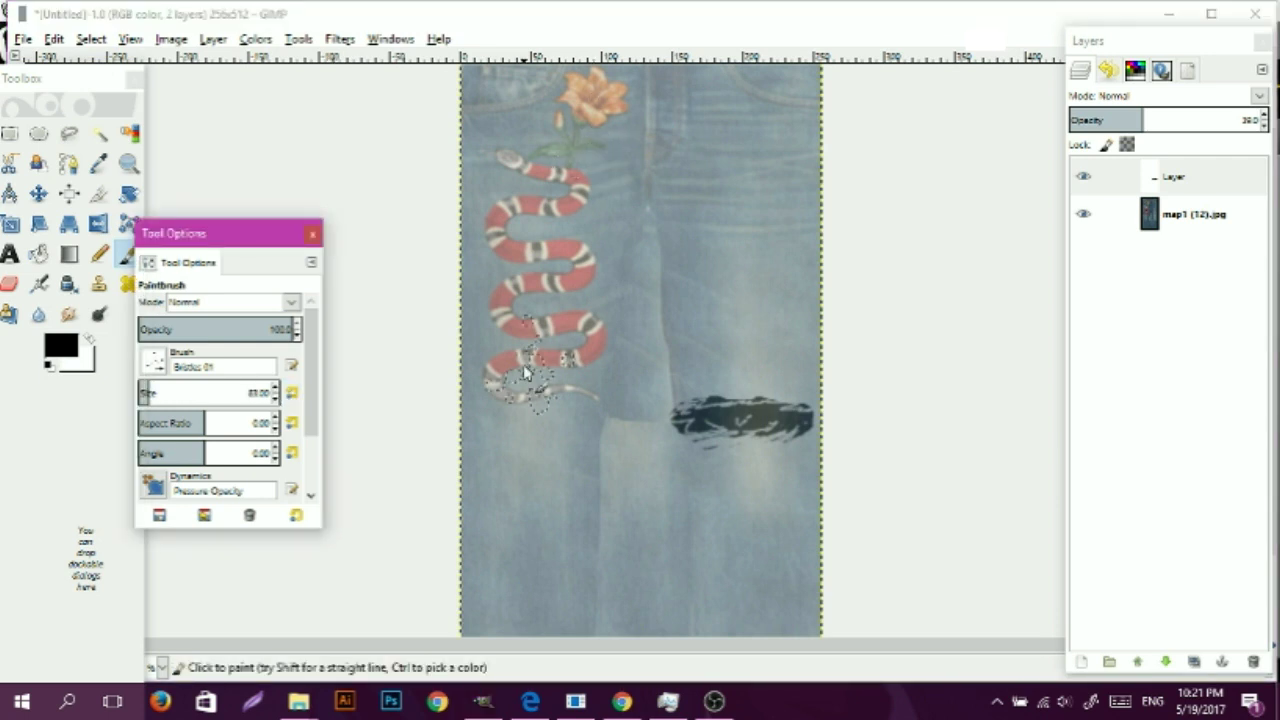
pyautogui.click(591, 130)
pyautogui.click(769, 191)
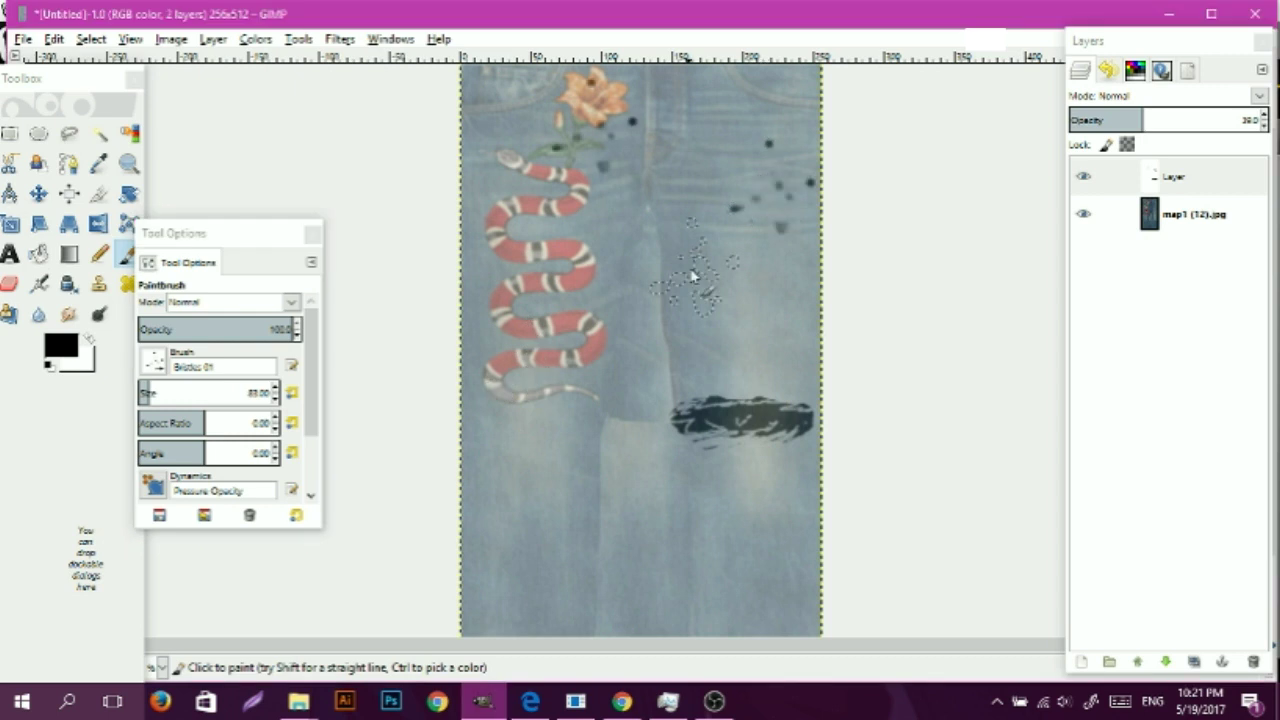
pyautogui.click(501, 387)
pyautogui.click(453, 226)
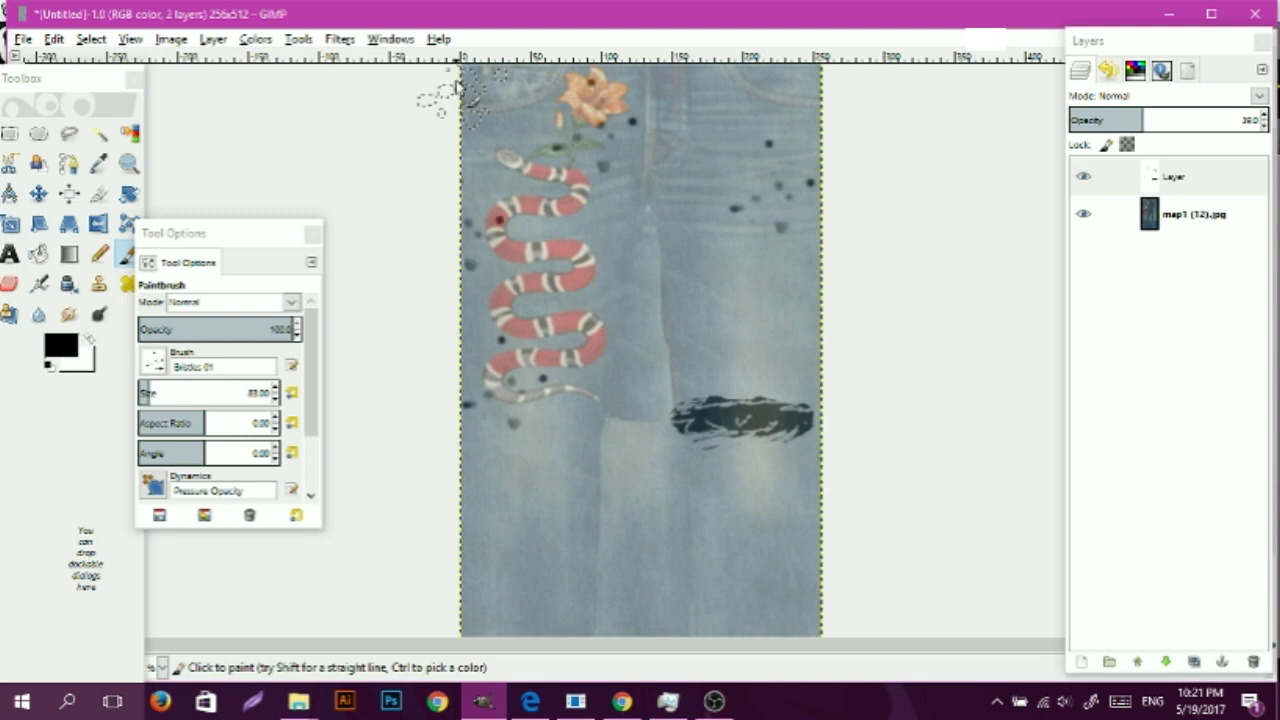
pyautogui.click(557, 450)
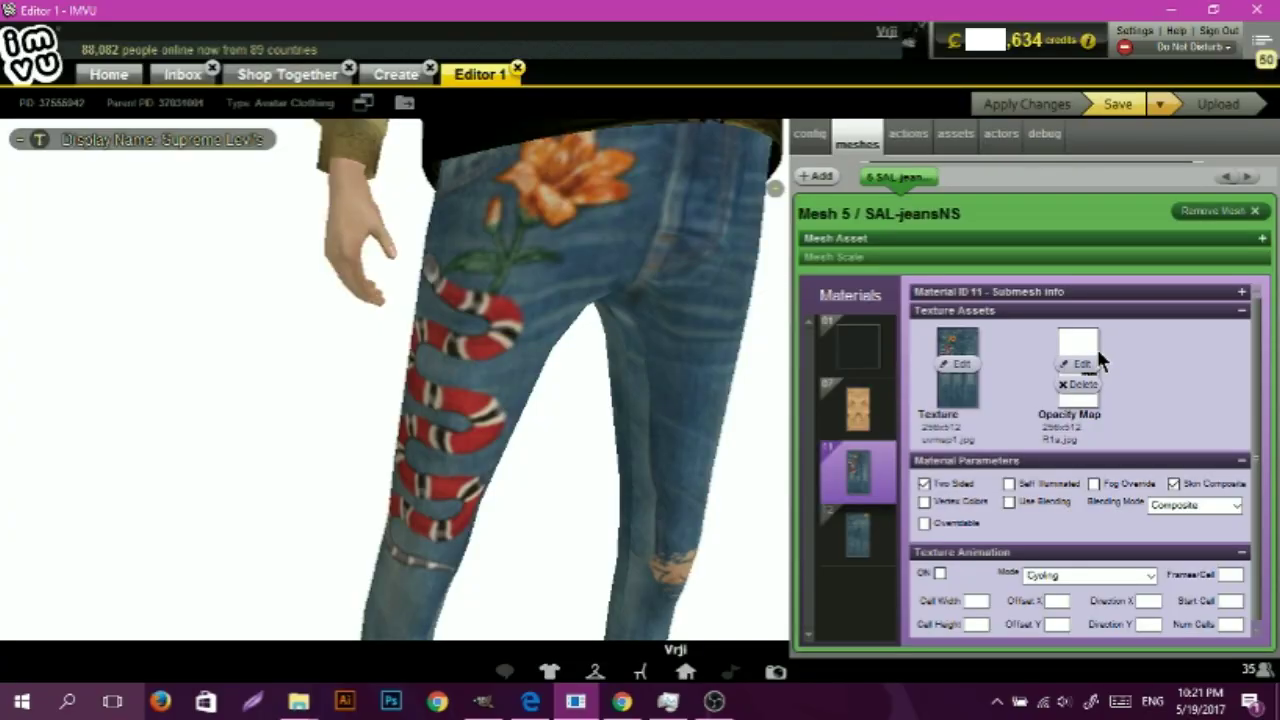
# - In IMVU, reload R1a.jpg as the opacity map of material 11 and inspect the jeans from the thighs down to the cuffs
pyautogui.click(1097, 352)
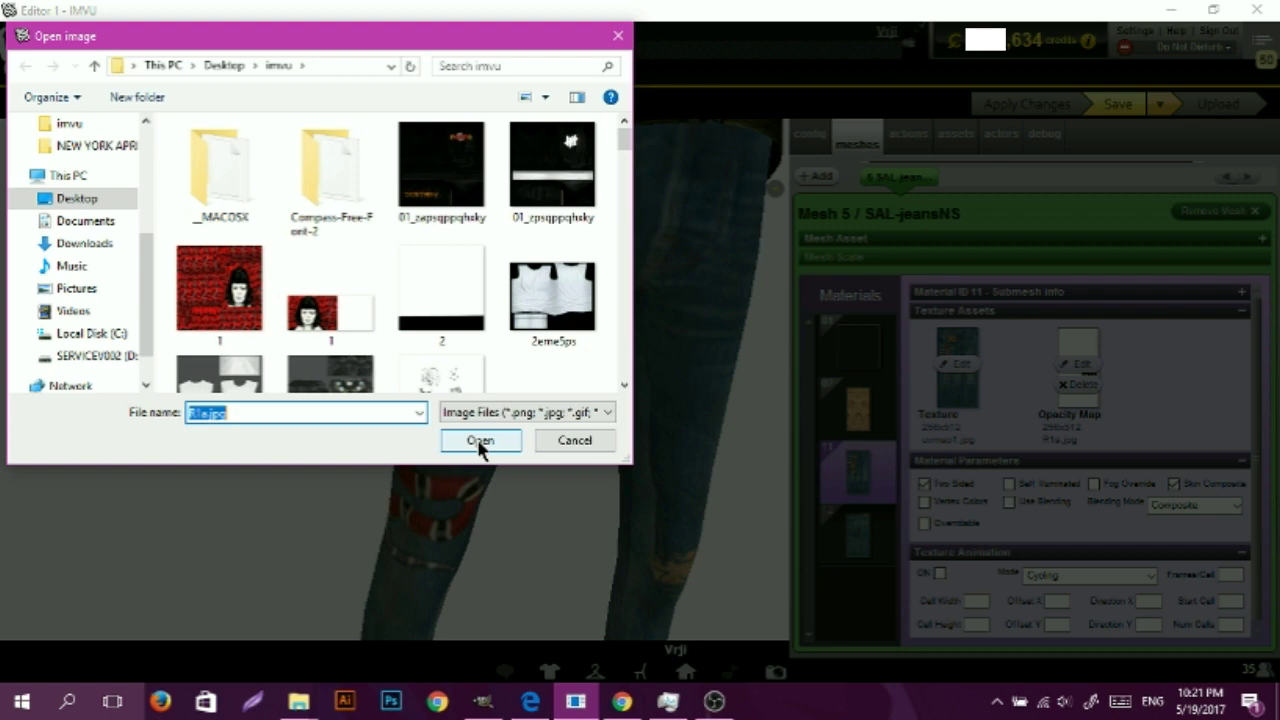
pyautogui.click(479, 441)
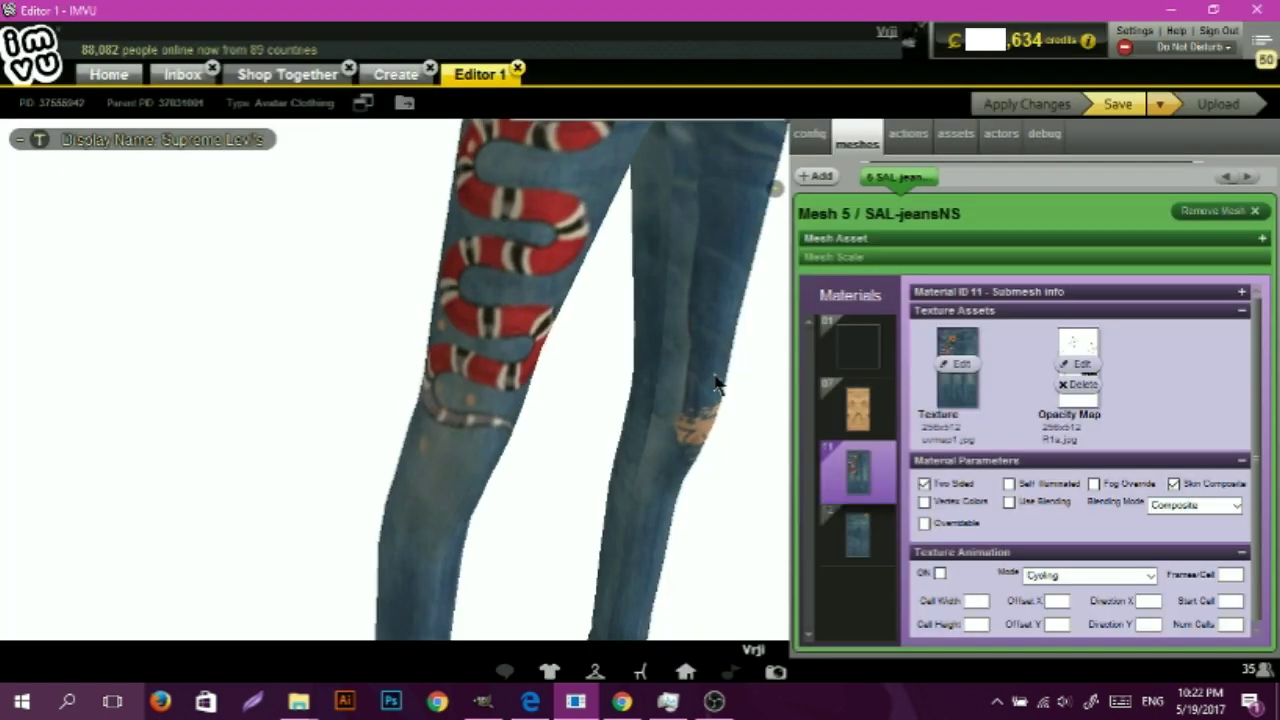
pyautogui.moveTo(715, 383); pyautogui.dragTo(409, 329)
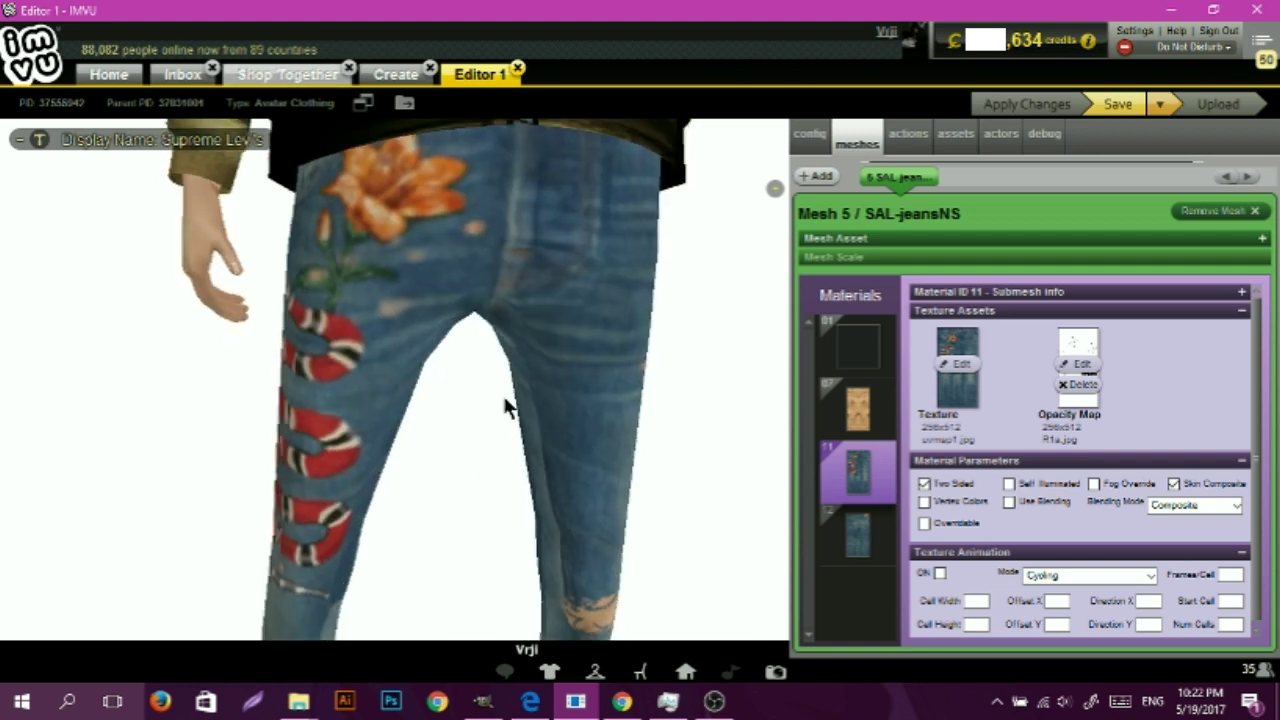
pyautogui.moveTo(504, 397); pyautogui.dragTo(414, 248)
pyautogui.scroll(-5, 414, 248)
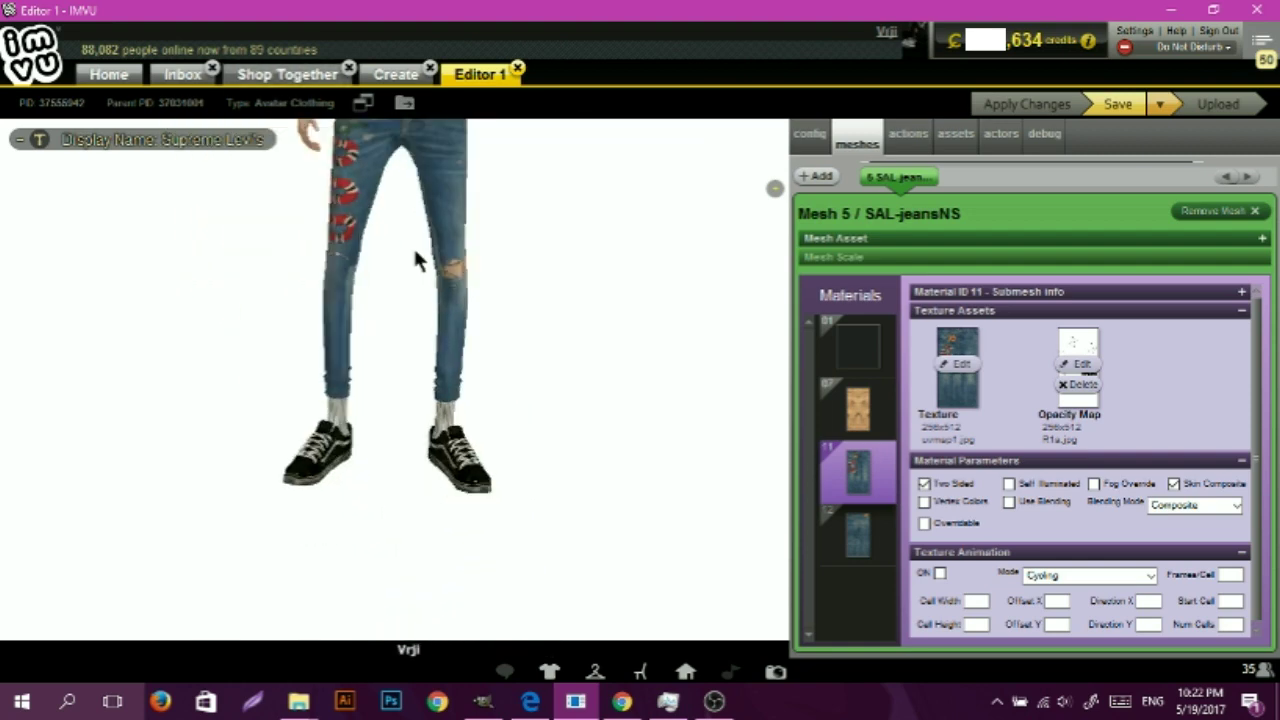
pyautogui.scroll(4, 438, 250)
pyautogui.scroll(3, 366, 407)
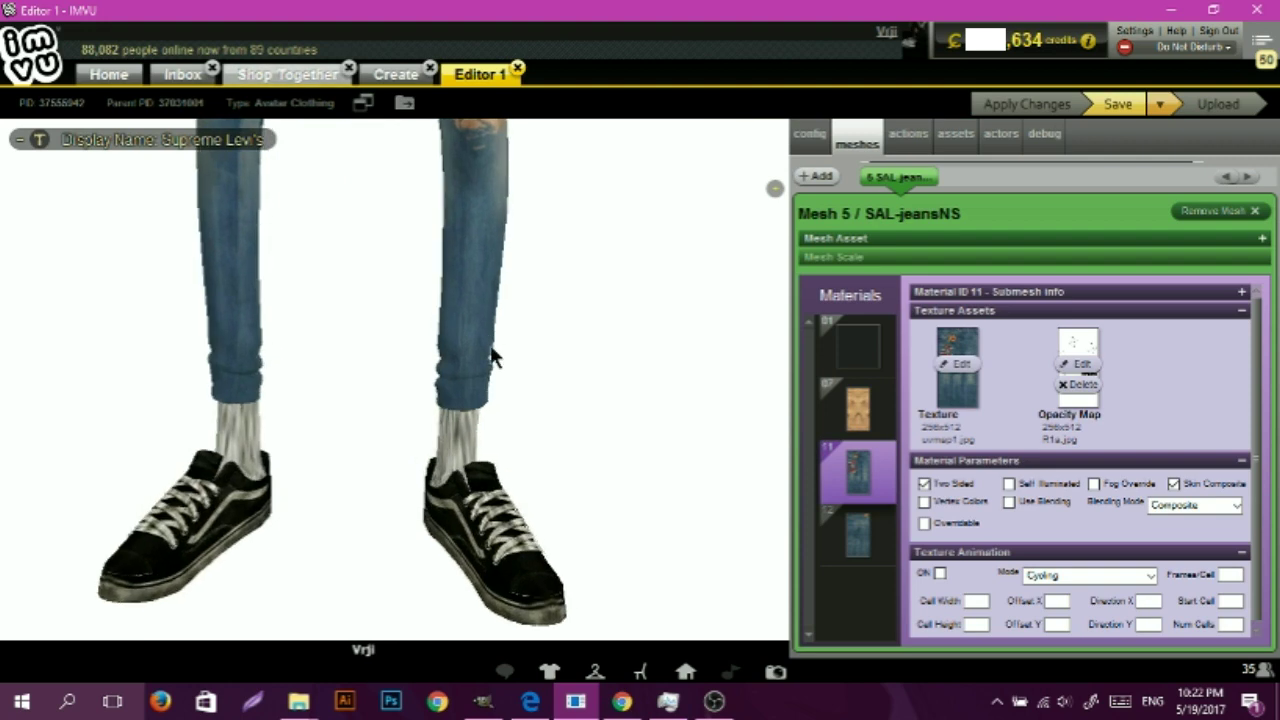
pyautogui.scroll(-4, 386, 373)
pyautogui.scroll(2, 388, 383)
# - Return to GIMP and lower the cut layer's opacity to 47 so the jeans texture shows through
pyautogui.click(483, 701)
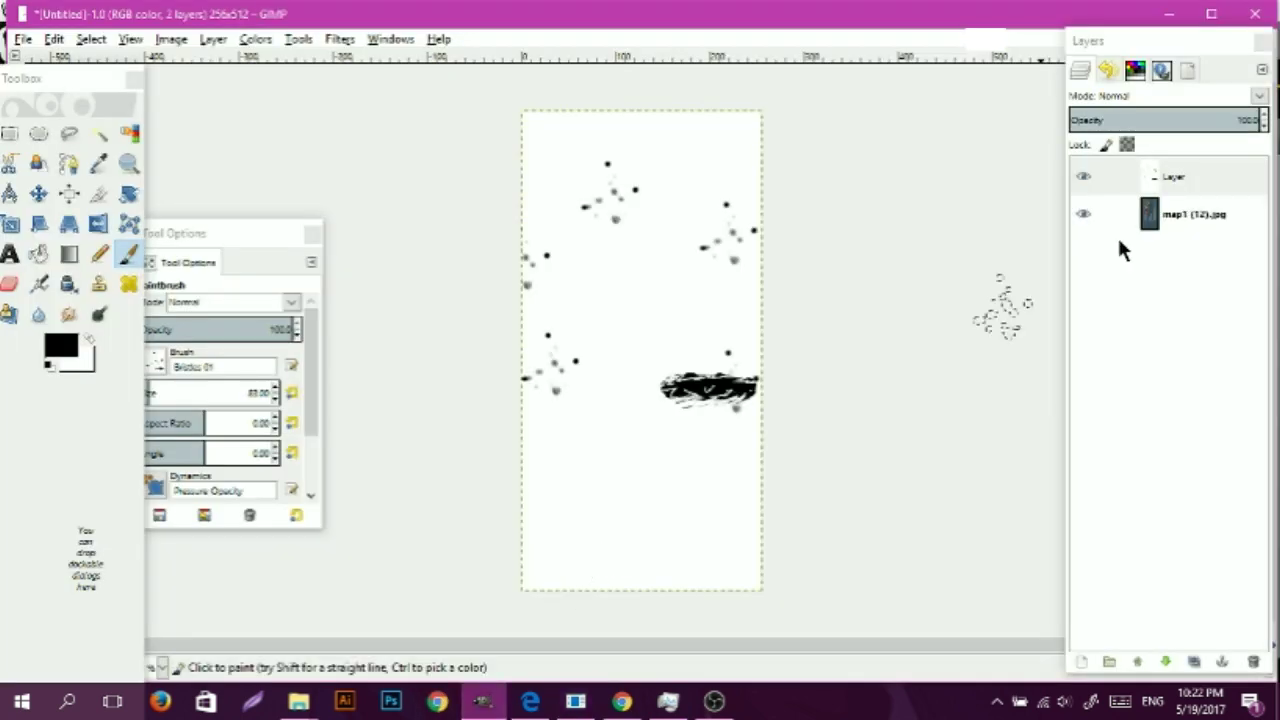
pyautogui.click(1263, 127)
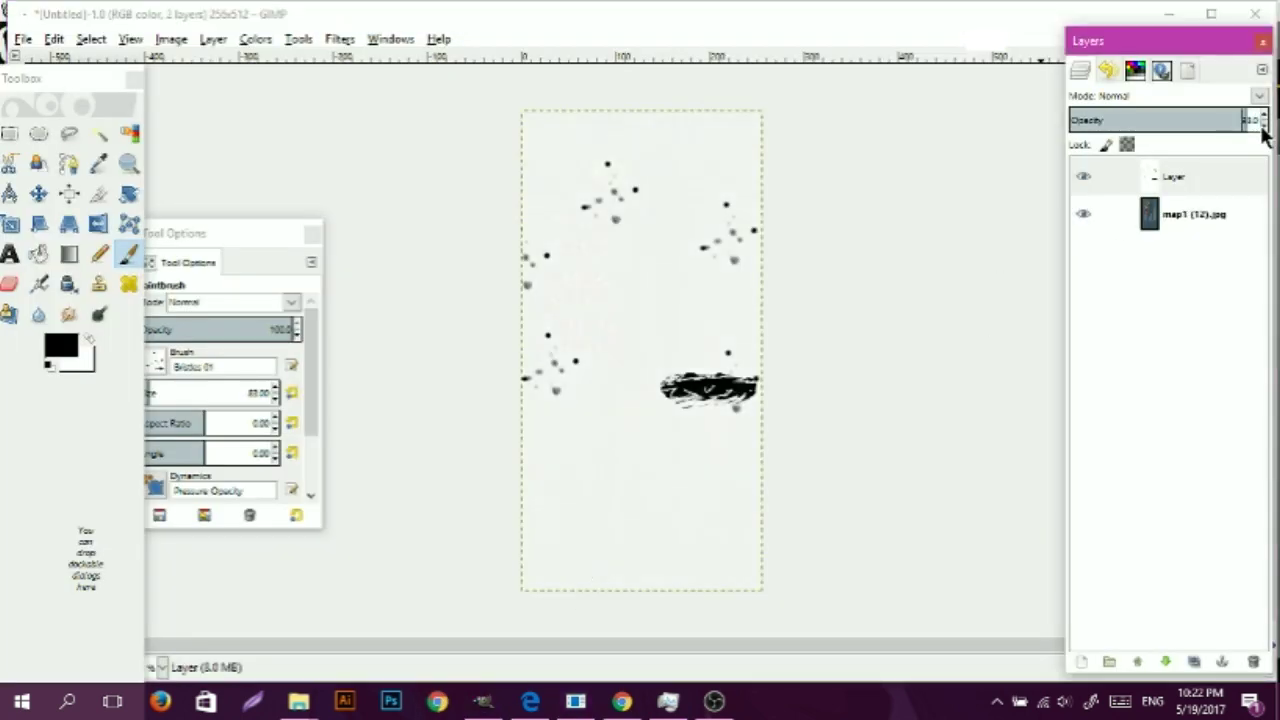
pyautogui.click(1263, 125)
# - Fill a freehand-selected strip across the full width of the jeans' hem with black and restore the layer's opacity to 100
pyautogui.click(69, 133)
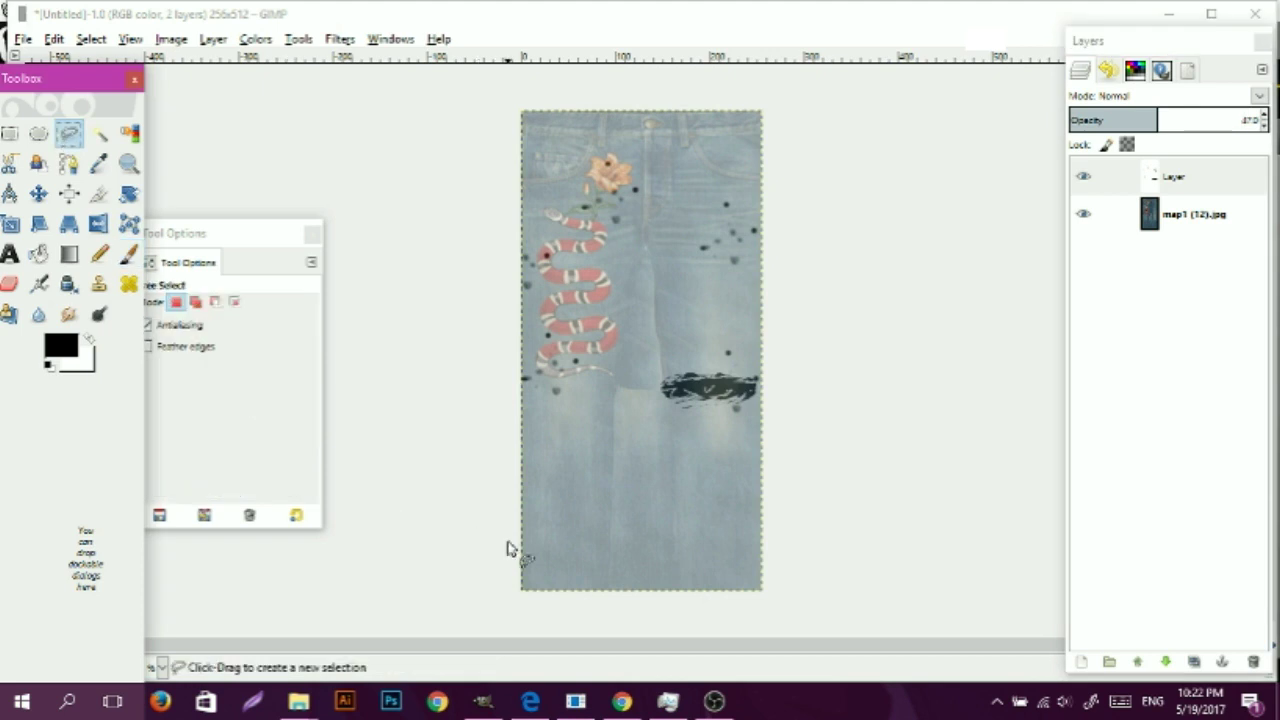
pyautogui.moveTo(507, 549); pyautogui.dragTo(799, 552)
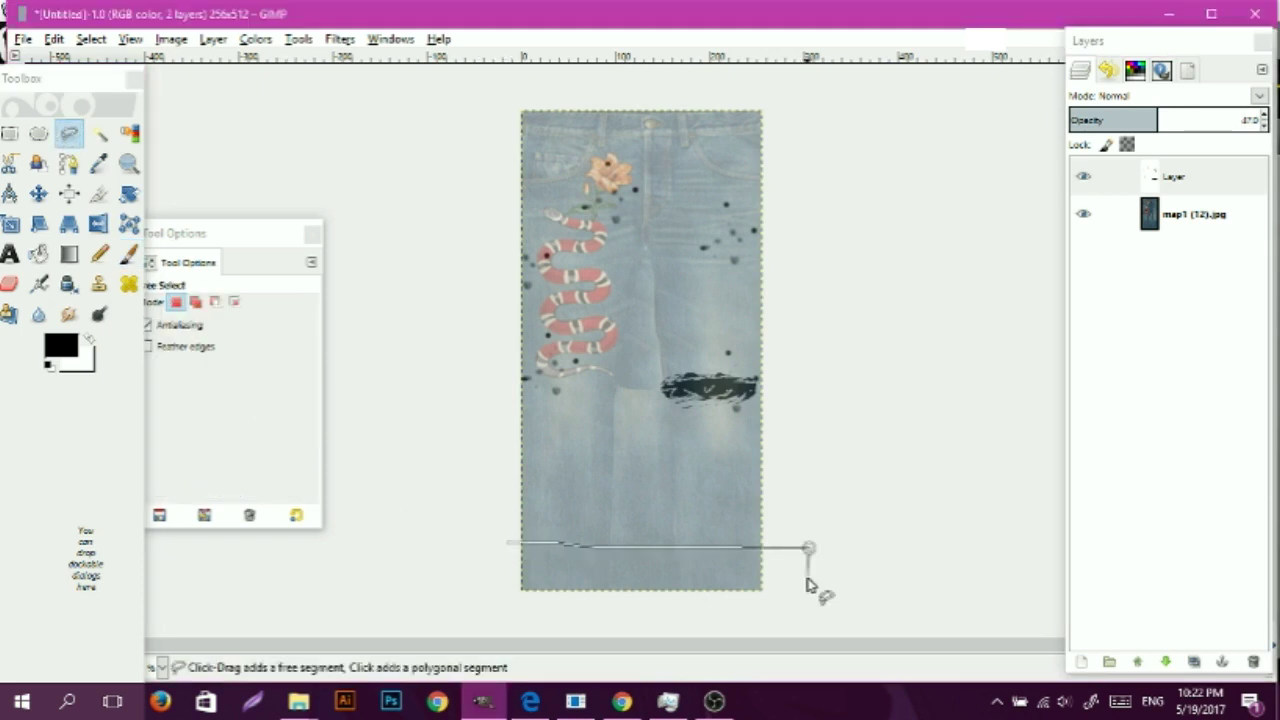
pyautogui.moveTo(808, 581)
pyautogui.mouseDown()
pyautogui.moveTo(478, 592)
pyautogui.moveTo(502, 546)
pyautogui.mouseUp()
pyautogui.click(502, 548)
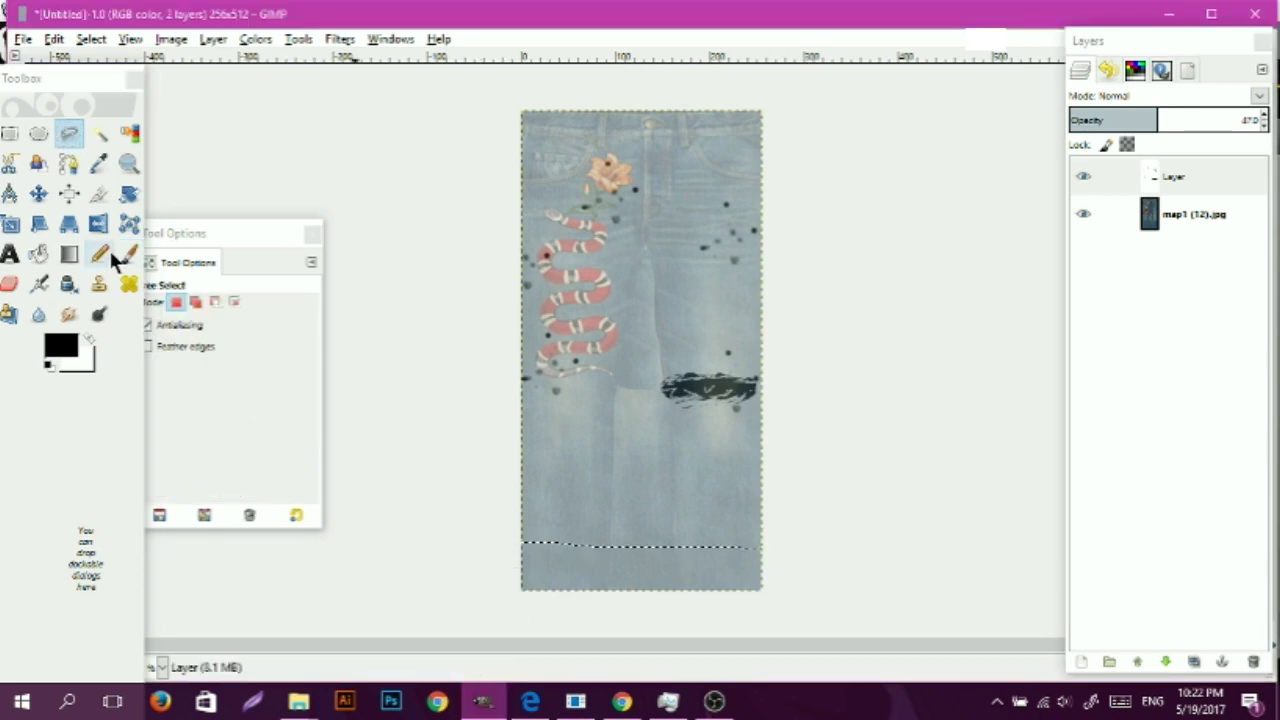
pyautogui.click(38, 254)
pyautogui.click(588, 580)
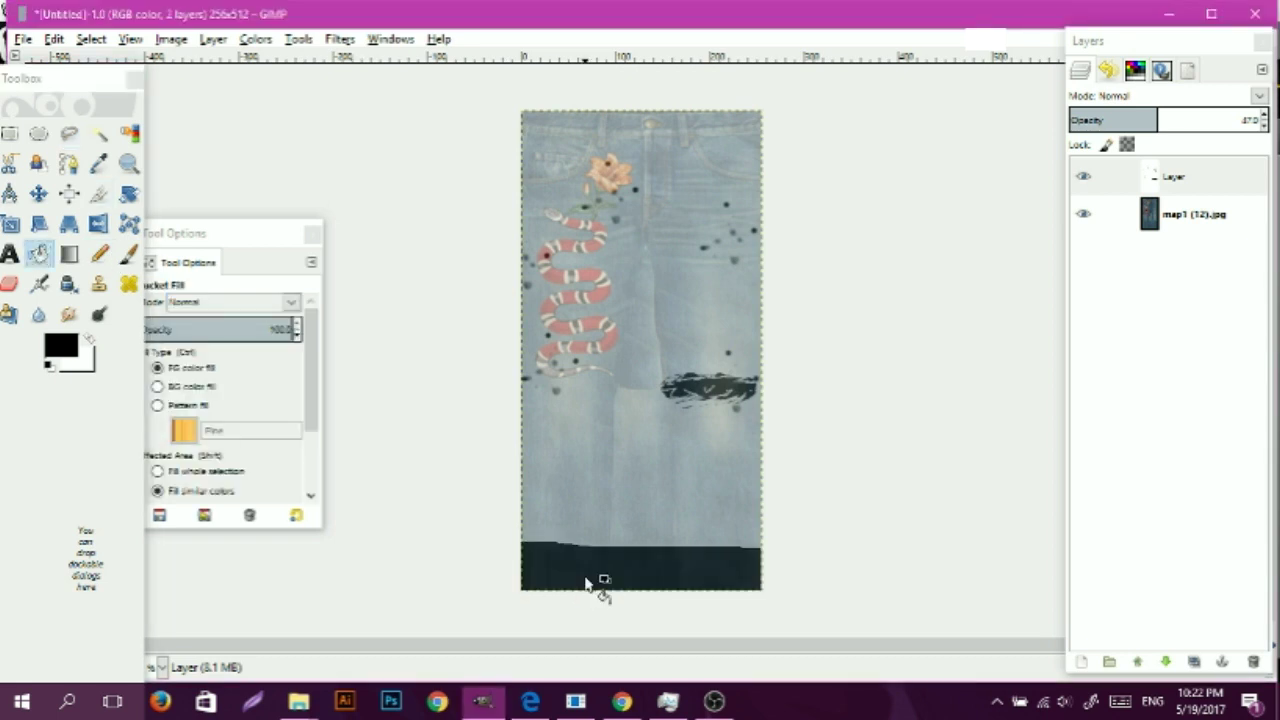
pyautogui.click(1264, 116)
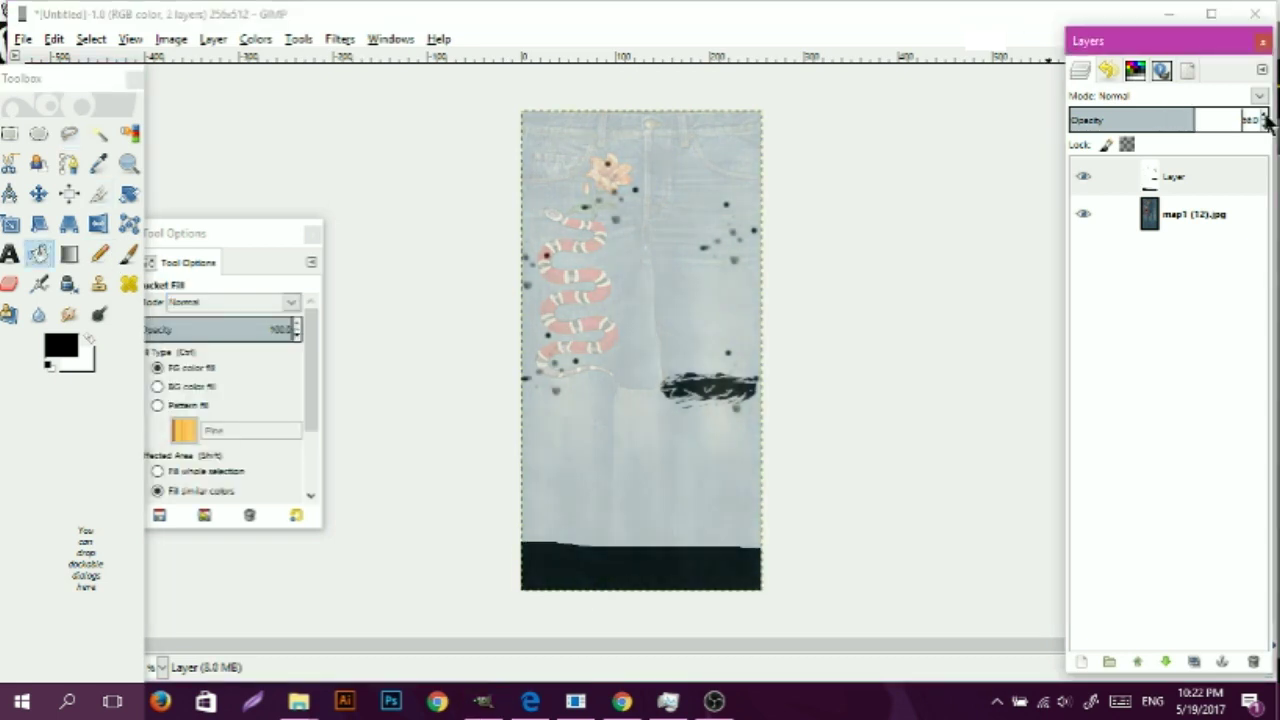
pyautogui.moveTo(186, 234); pyautogui.dragTo(214, 230)
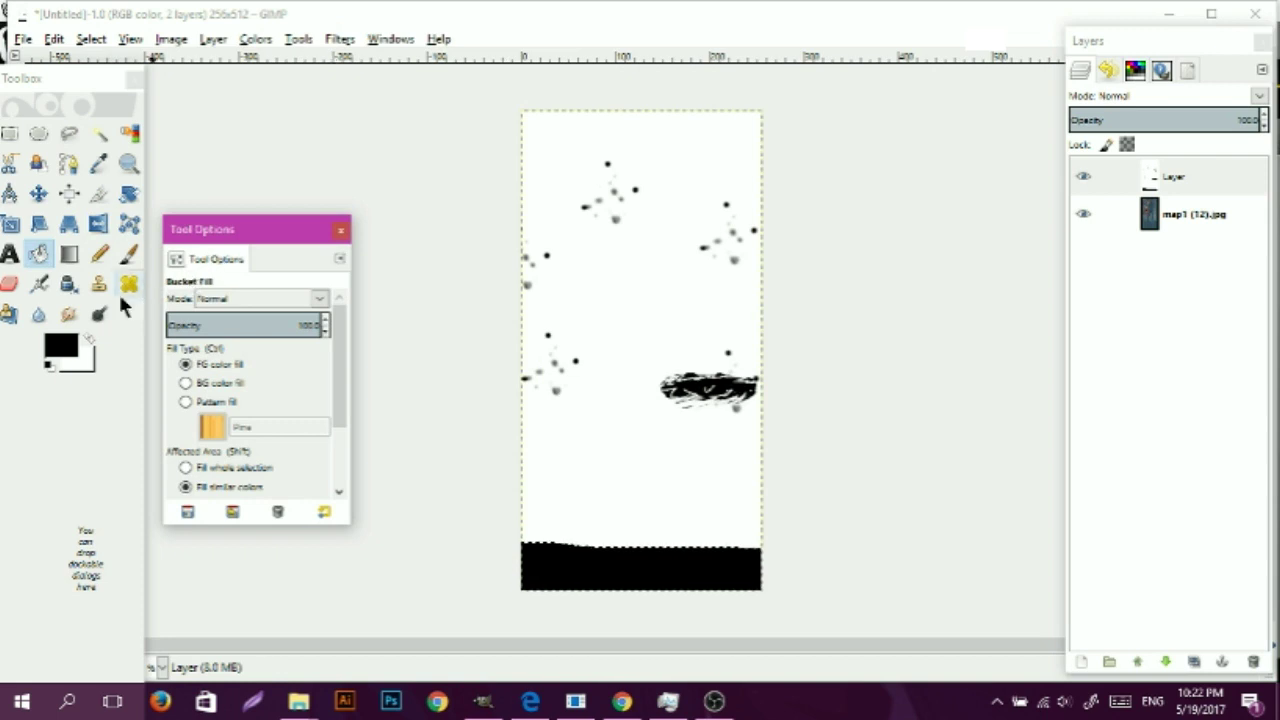
# - Paint white Sand Dunes (AP) brush texture across the black hem strip at size 83 and export the map again
pyautogui.click(128, 254)
pyautogui.click(181, 357)
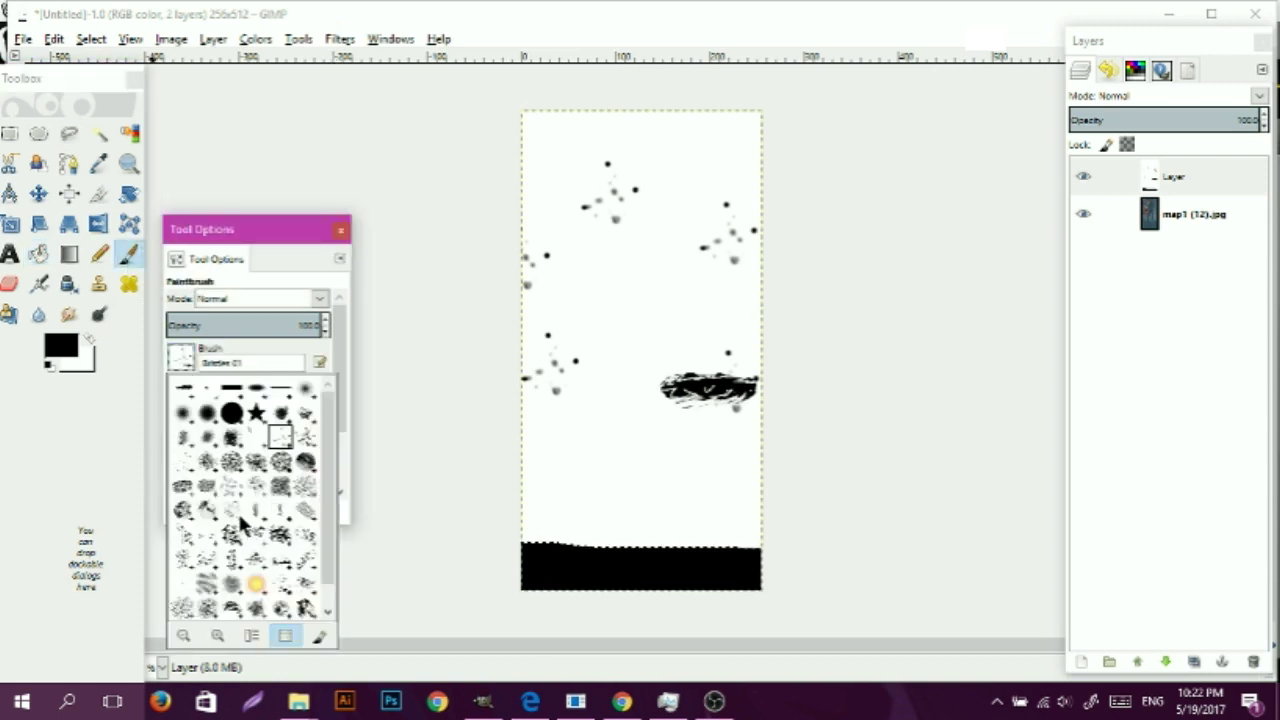
pyautogui.click(232, 487)
pyautogui.click(90, 337)
pyautogui.click(154, 350)
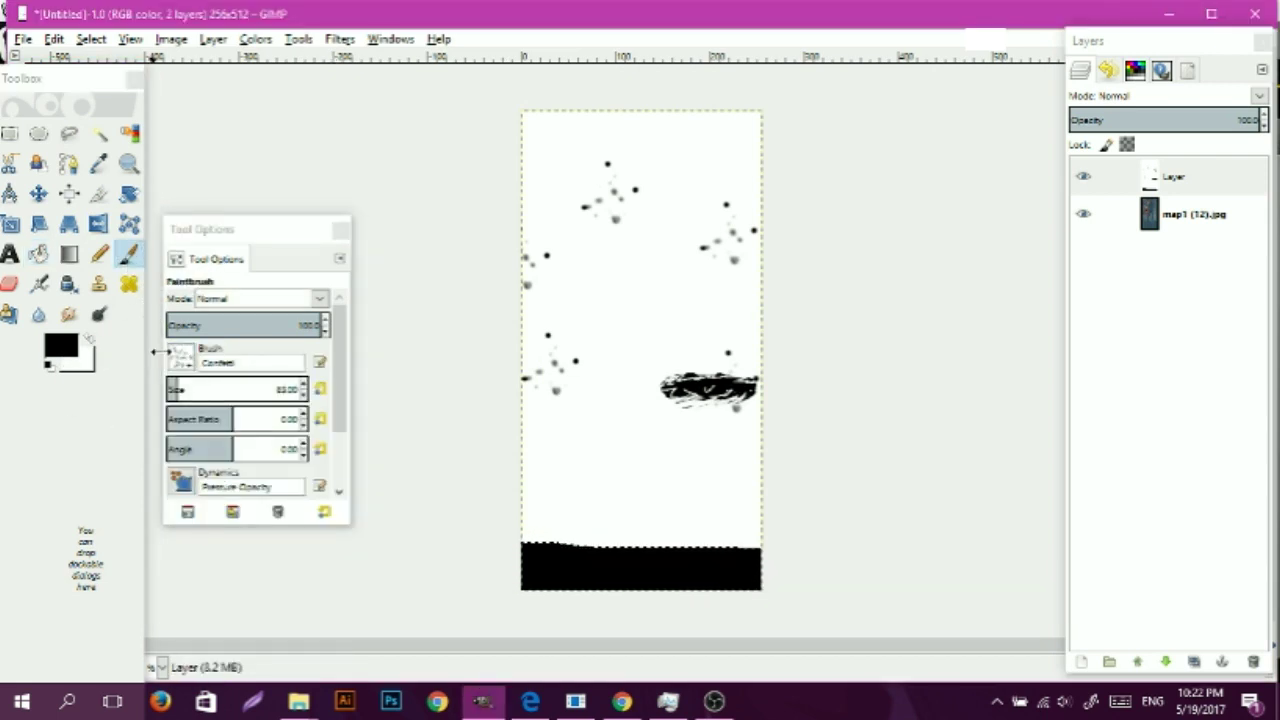
pyautogui.click(90, 340)
pyautogui.click(179, 357)
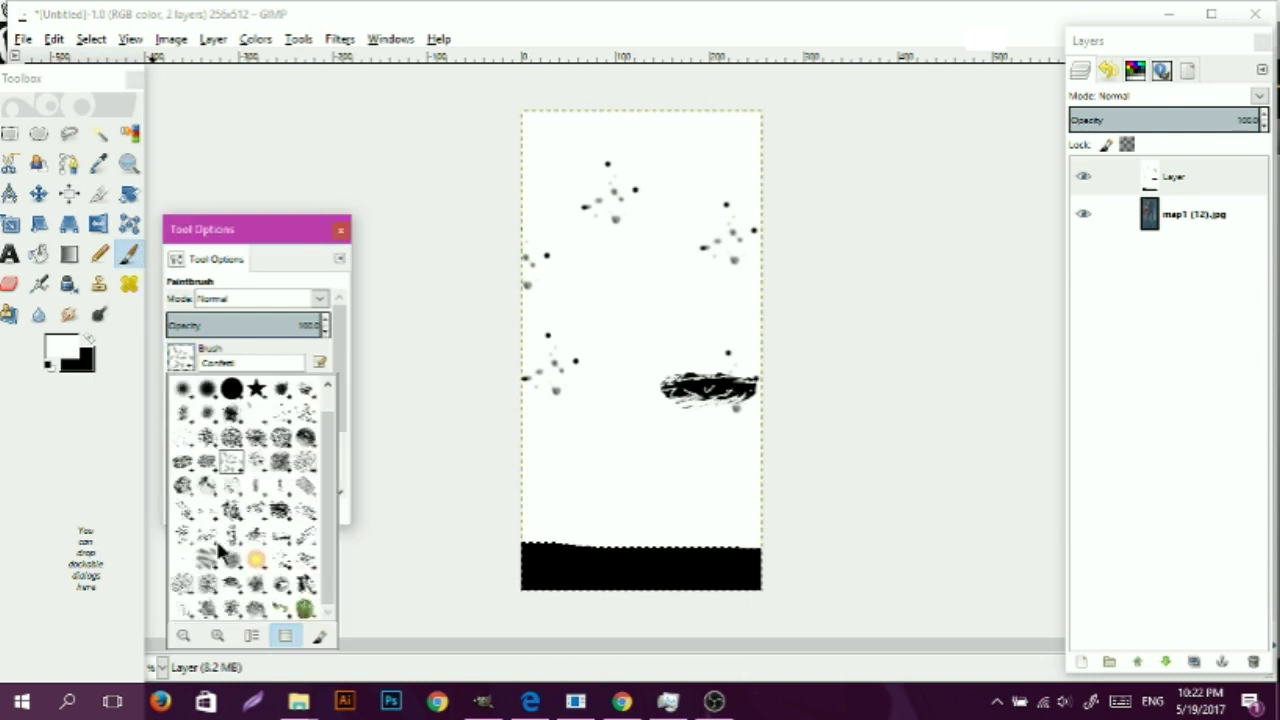
pyautogui.click(219, 548)
pyautogui.moveTo(549, 553); pyautogui.dragTo(737, 560)
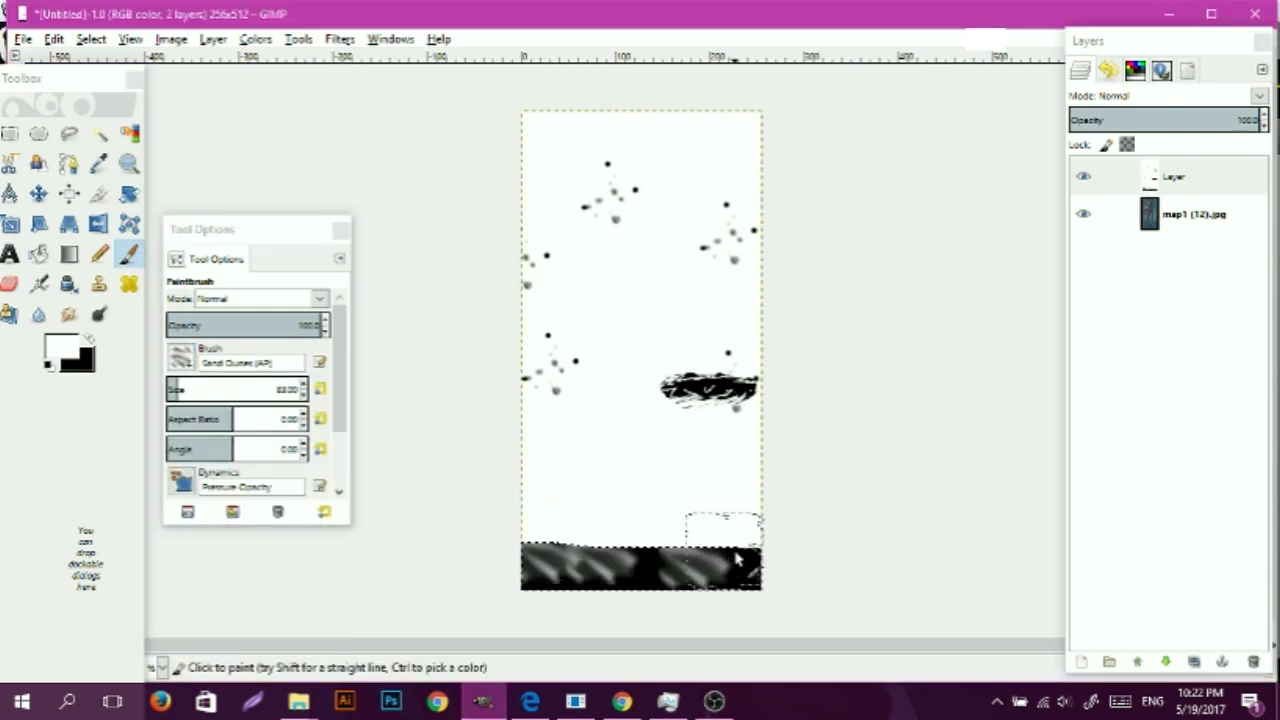
pyautogui.moveTo(737, 560); pyautogui.dragTo(750, 562)
pyautogui.hotkey('ctrl', 'e')
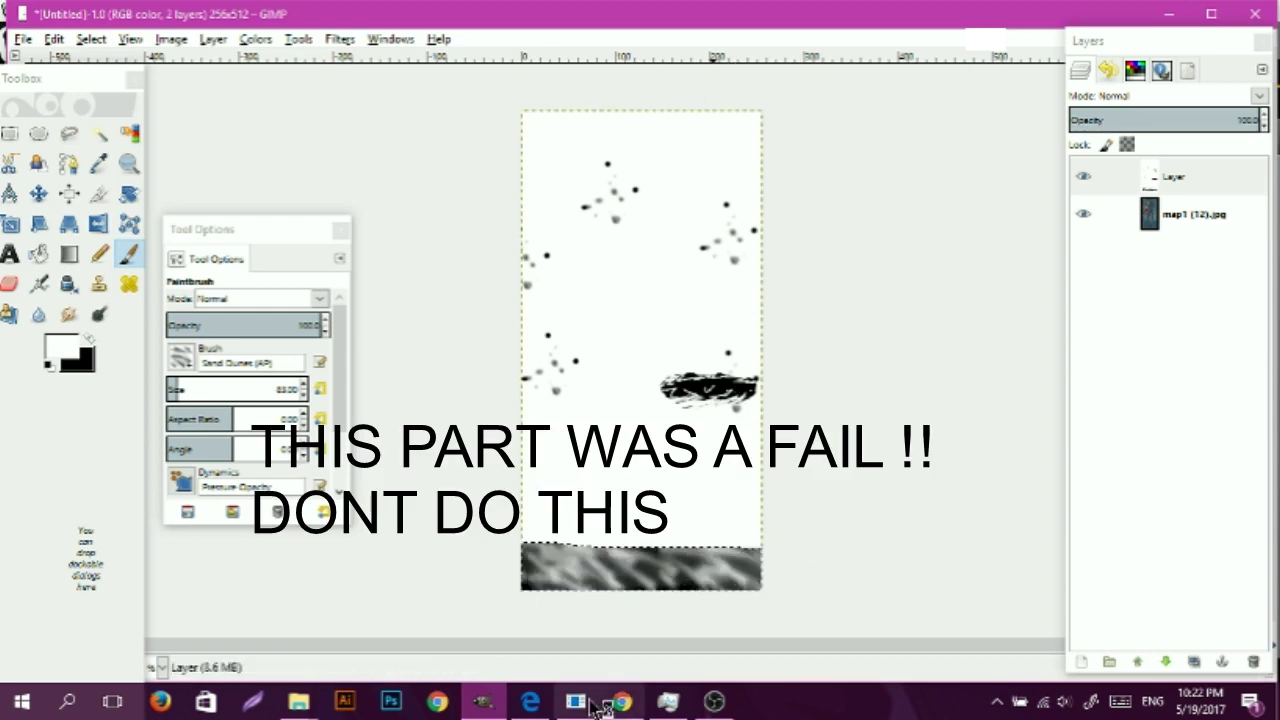
# - In IMVU, reload R1a.jpg as the opacity map of material 11 and inspect the trouser cuffs on the avatar
pyautogui.click(588, 703)
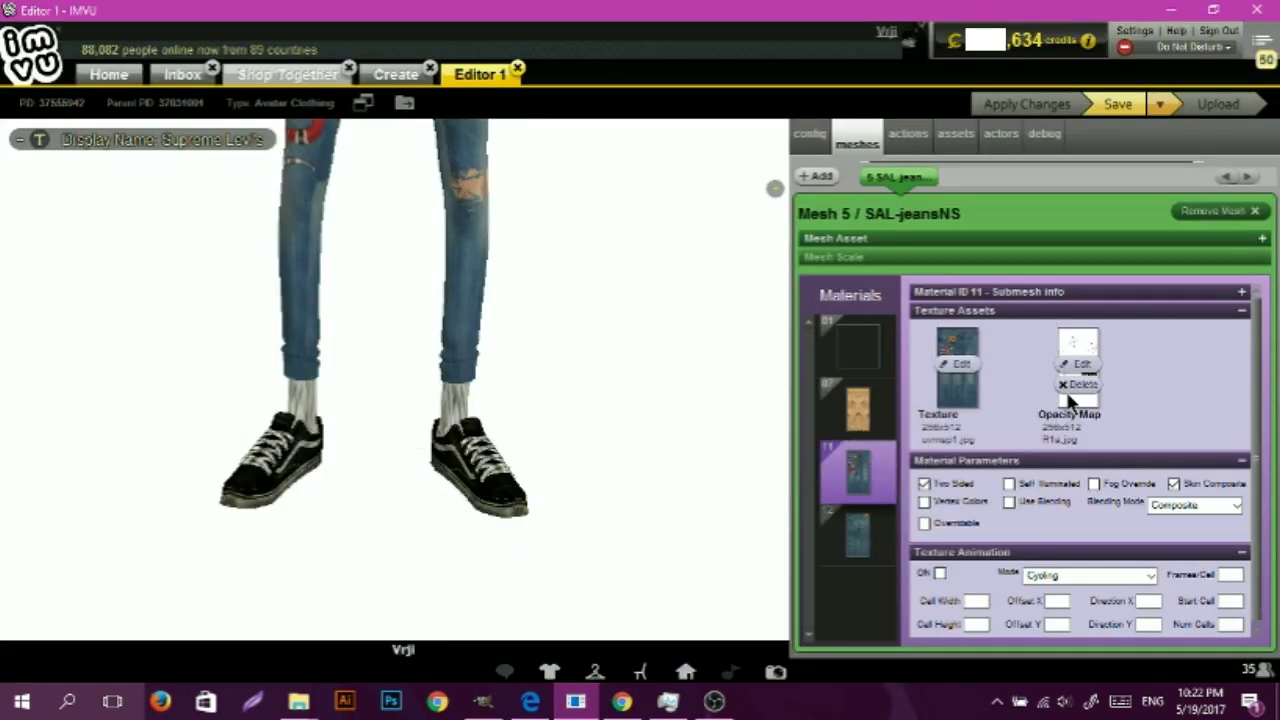
pyautogui.click(1070, 400)
pyautogui.write('r')
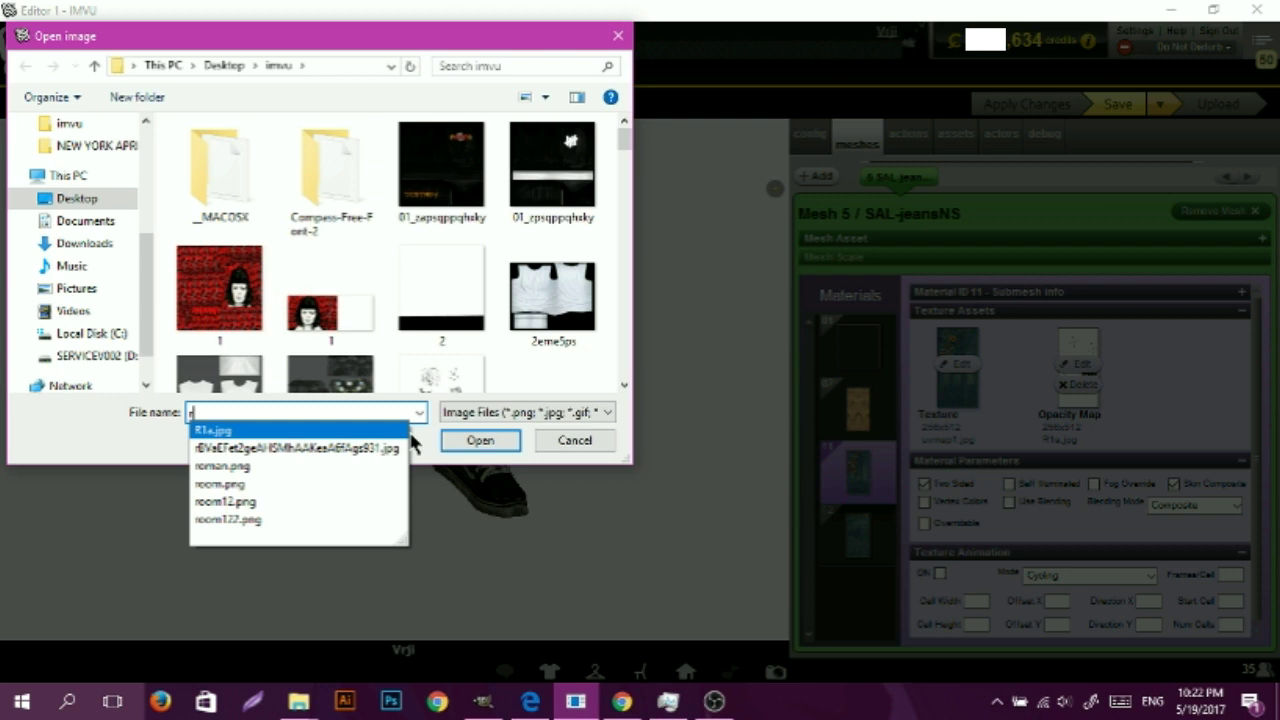
pyautogui.press('Return')
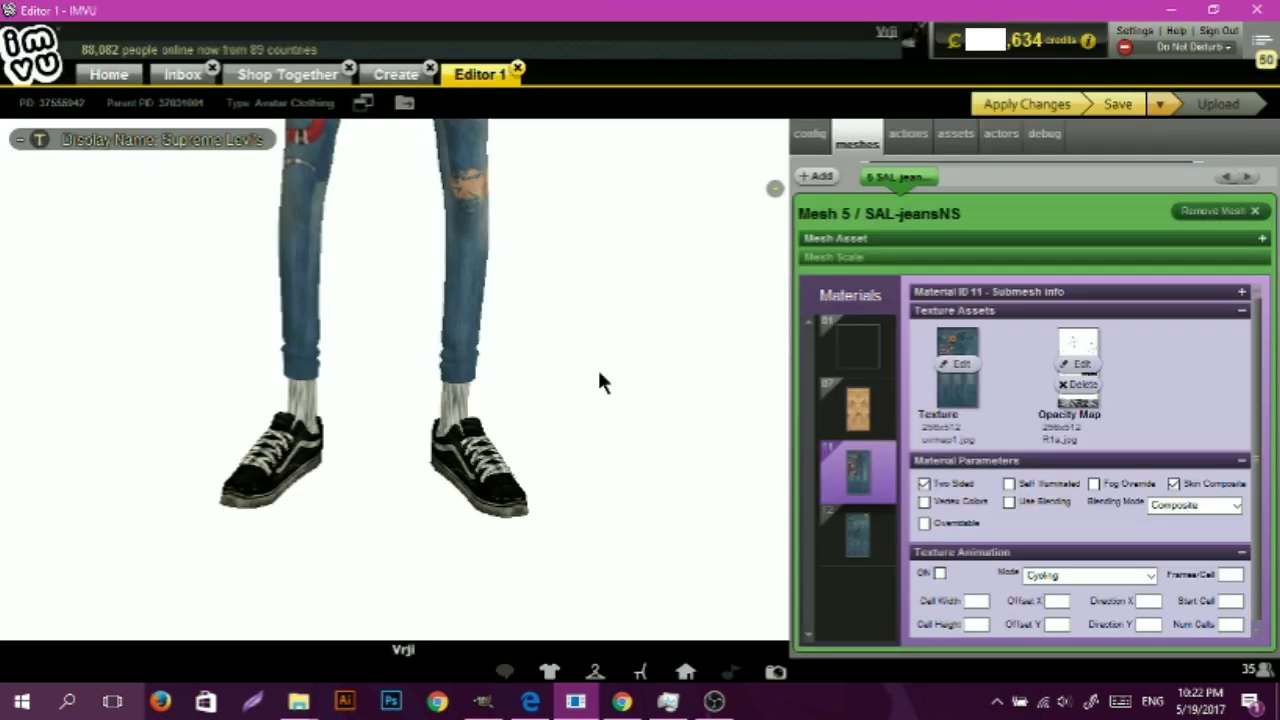
pyautogui.moveTo(599, 374); pyautogui.dragTo(565, 446)
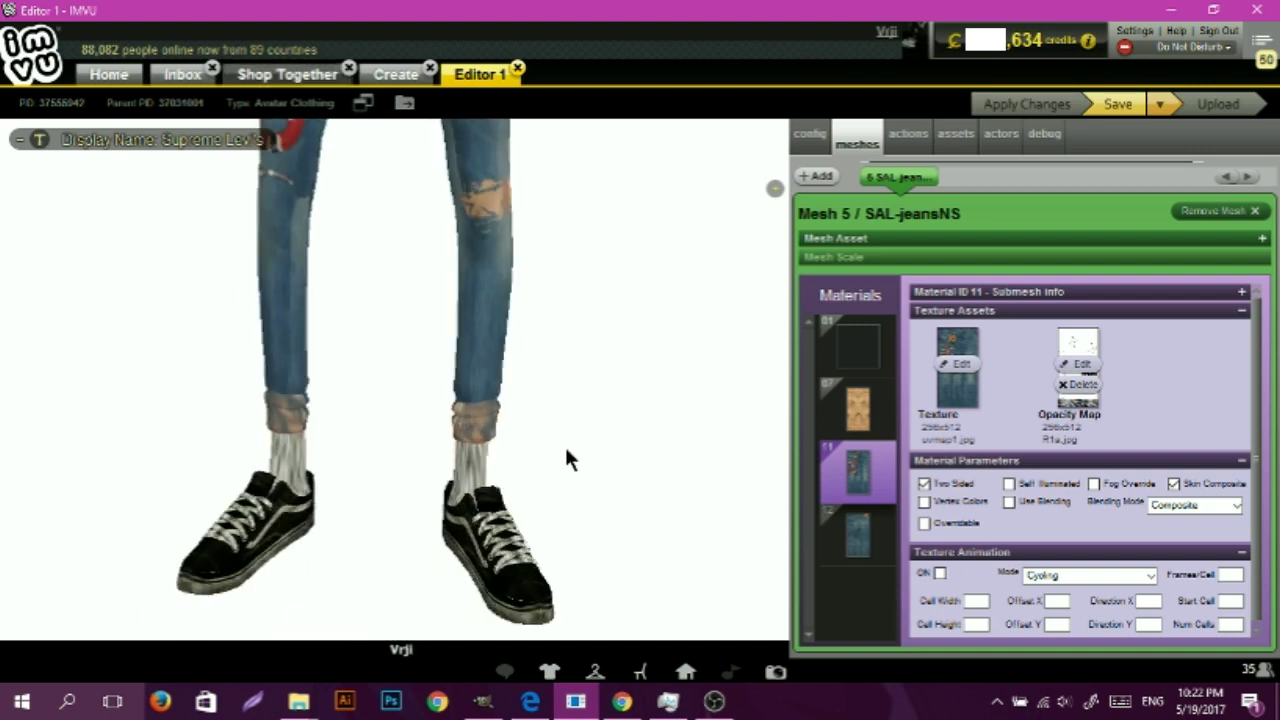
# - Return to GIMP, undo the Sand Dunes strokes on the hem, and try a white Confetti brush stamp on the black strip
pyautogui.click(483, 702)
pyautogui.hotkey('ctrl', ',')
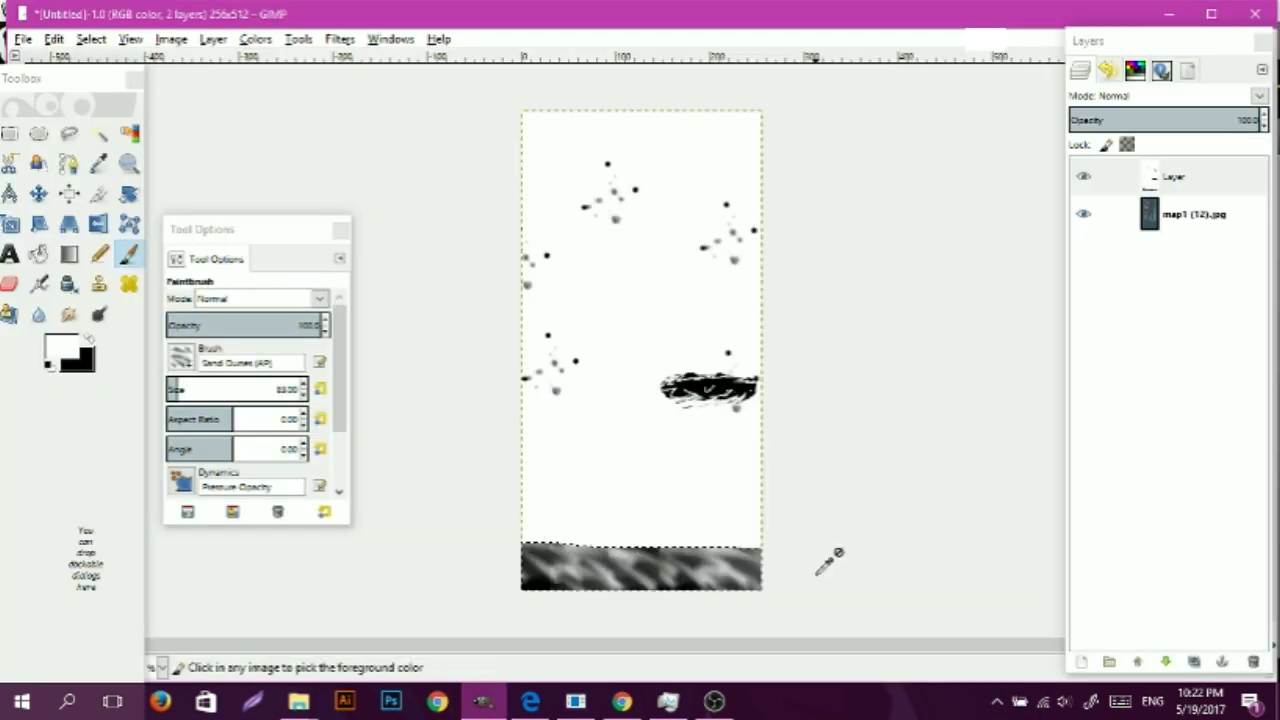
pyautogui.click(183, 358)
pyautogui.click(236, 492)
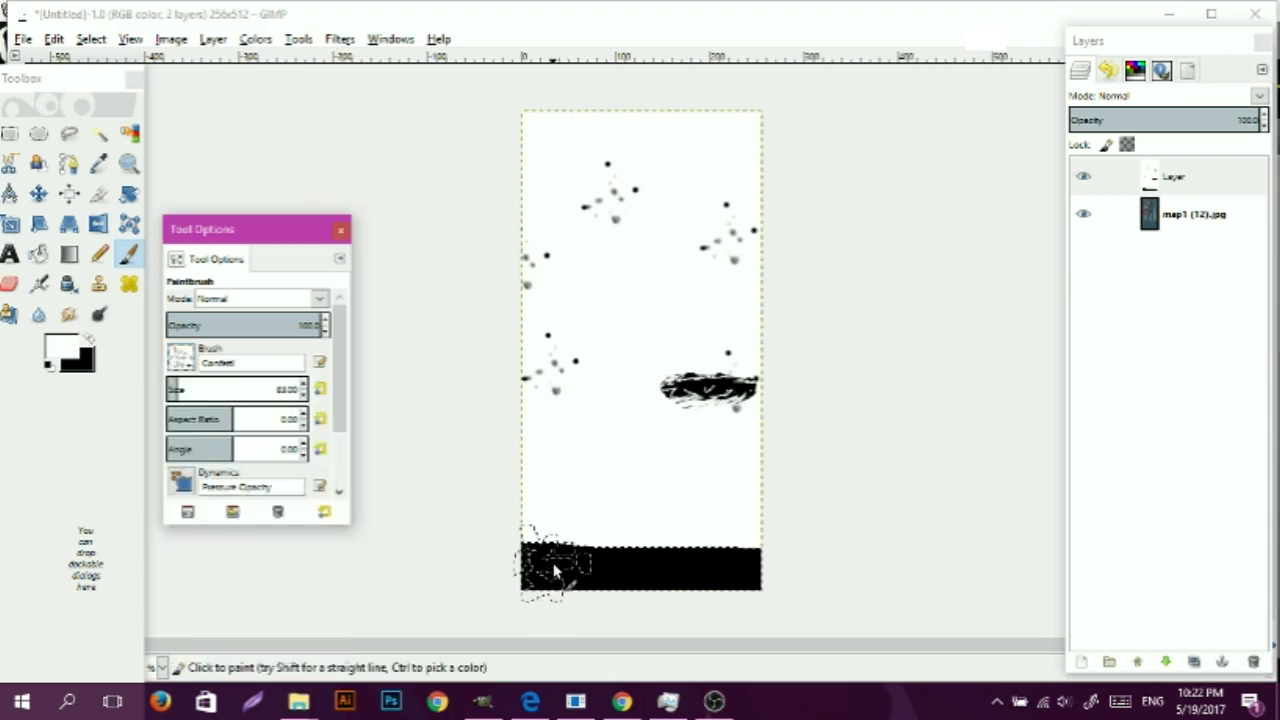
pyautogui.click(543, 557)
pyautogui.press('ctrl')
pyautogui.hotkey('ctrl', 'z')
pyautogui.hotkey('ctrl', 'z')
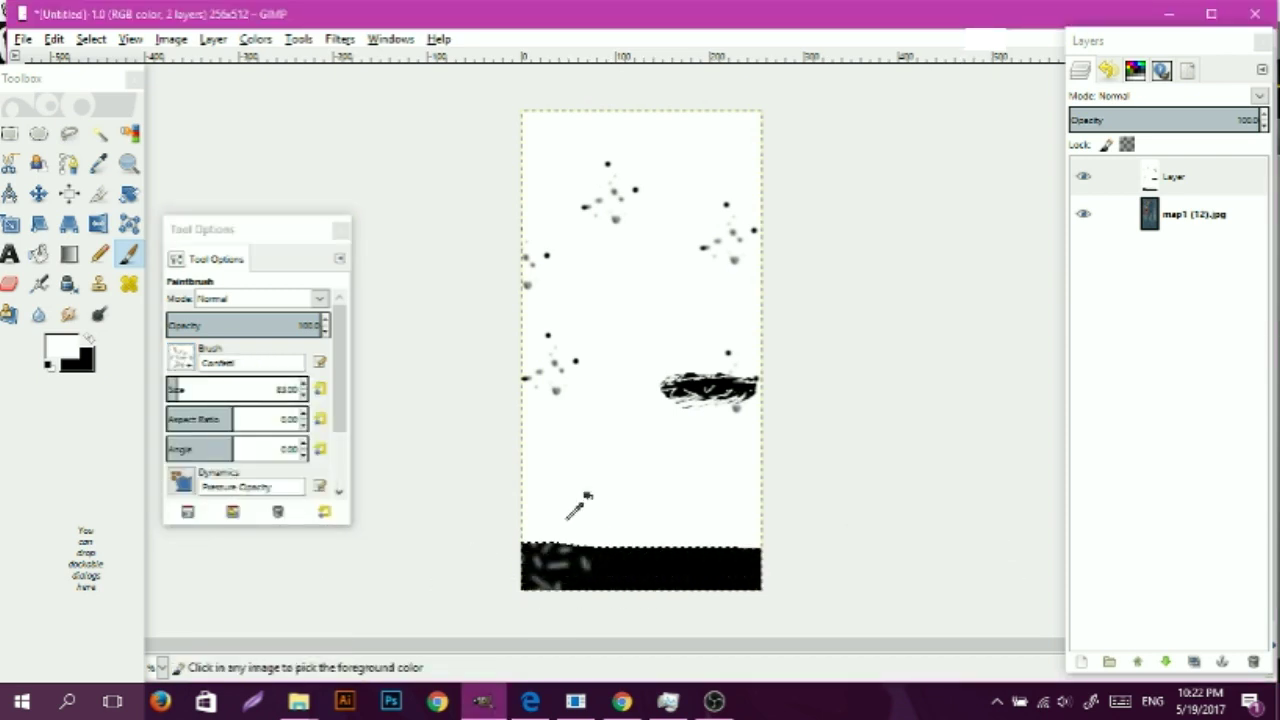
# - Try a white Smoke brush stroke across the black hem strip and undo it
pyautogui.click(183, 358)
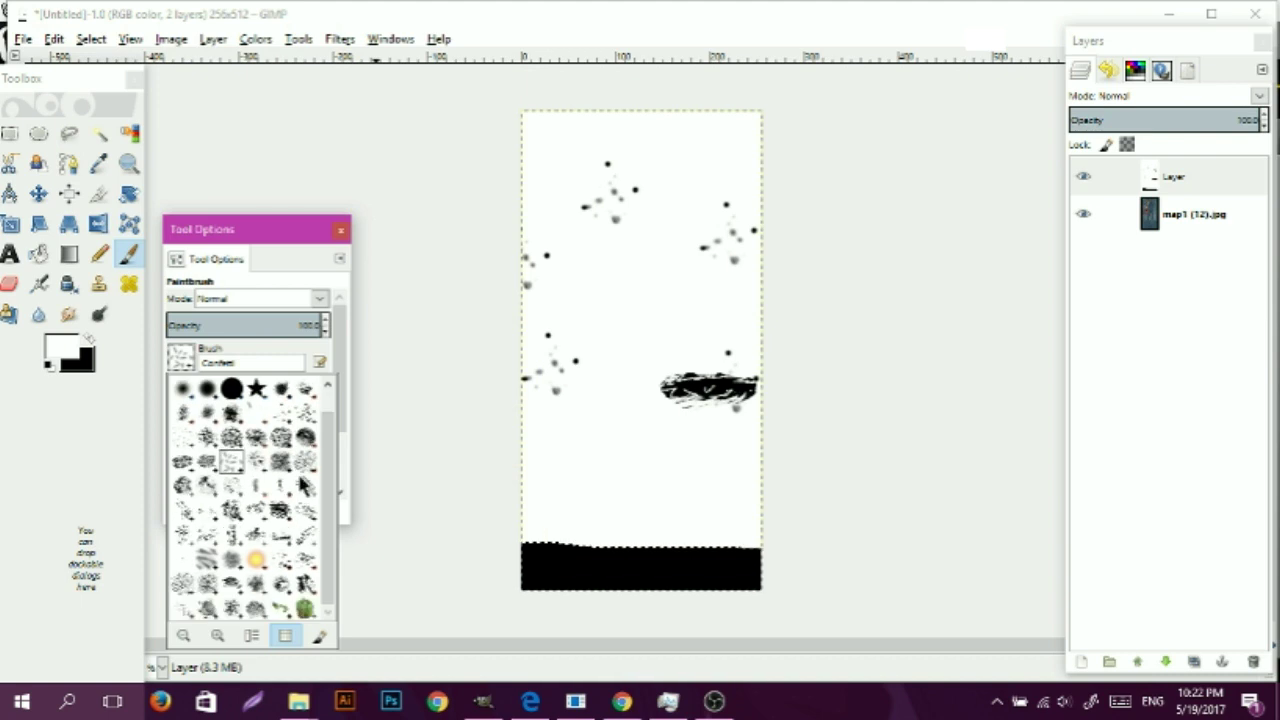
pyautogui.click(244, 561)
pyautogui.moveTo(533, 570); pyautogui.dragTo(770, 578)
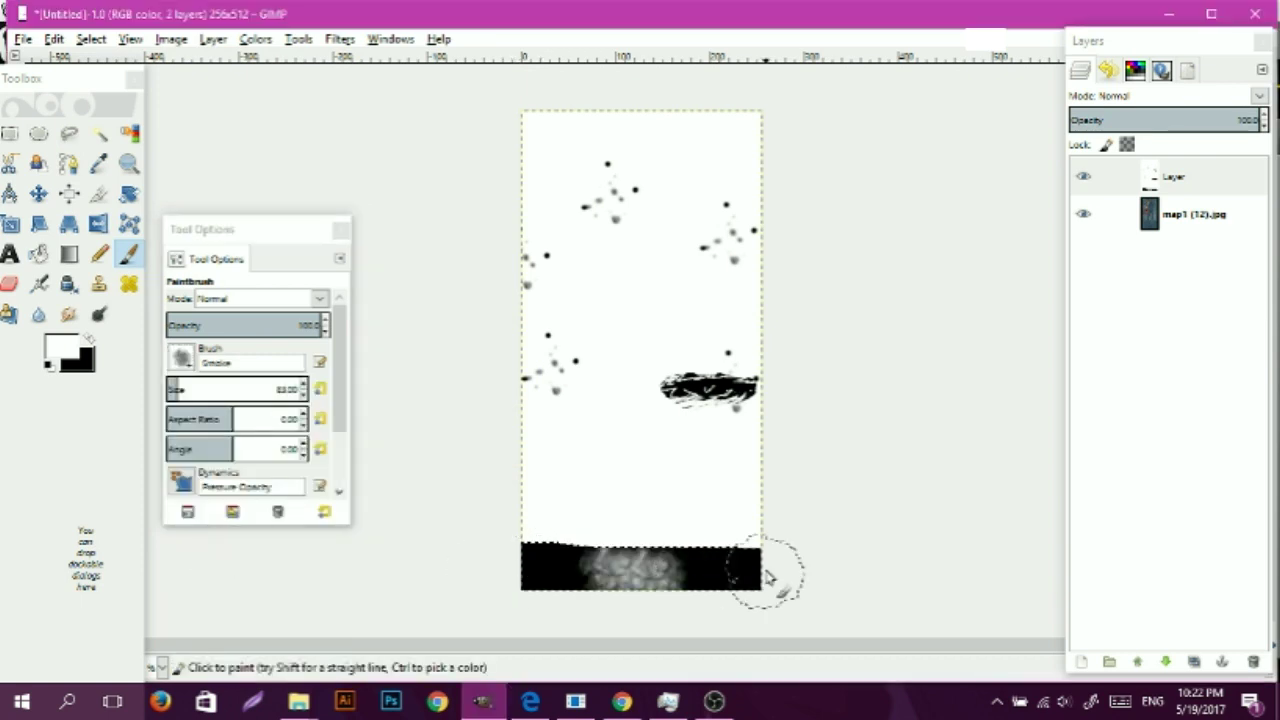
pyautogui.hotkey('ctrl', 'z')
# - Paint white Pencil 01 brush marks at size 83 across the black hem strip and tone them down with black strokes
pyautogui.click(183, 364)
pyautogui.scroll(-1, 312, 522)
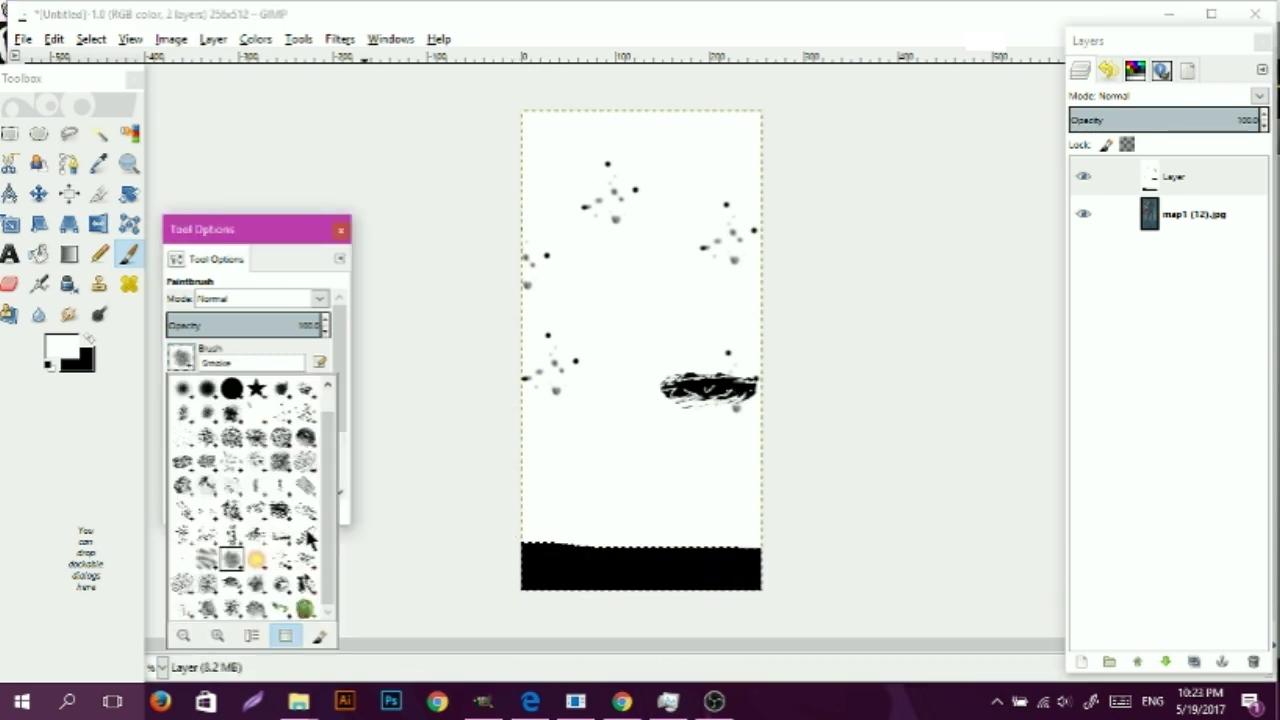
pyautogui.click(307, 514)
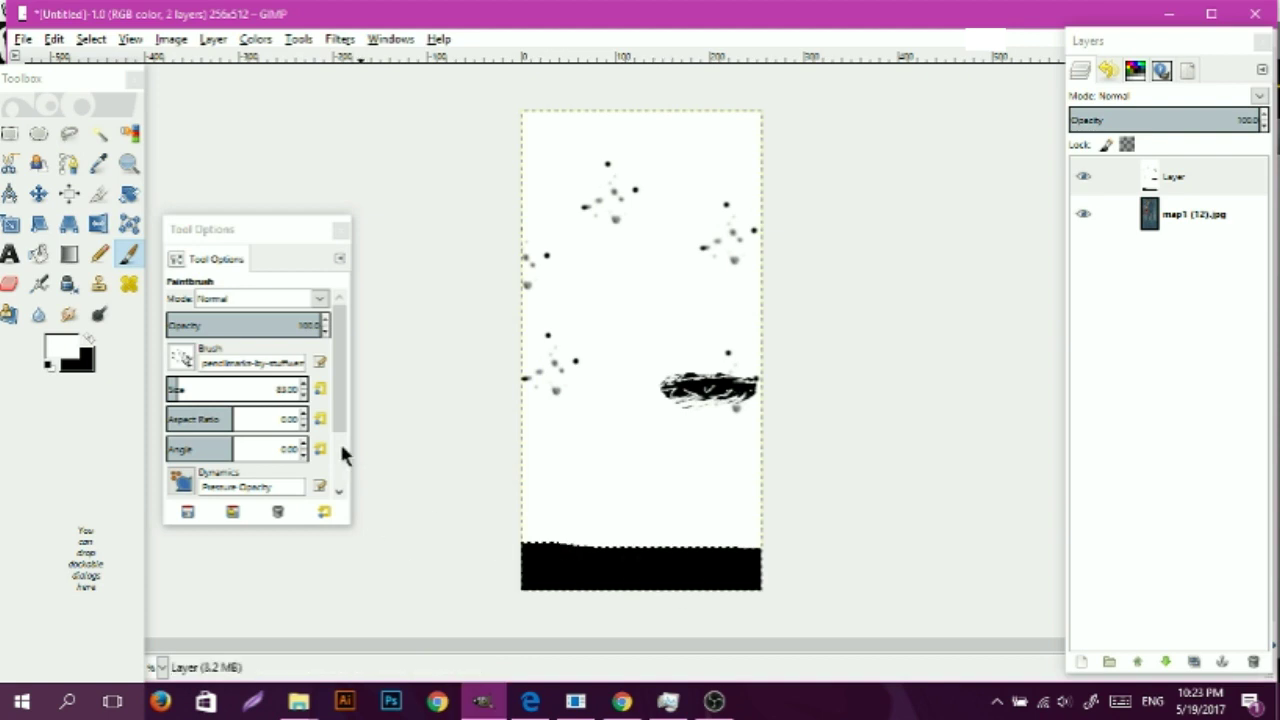
pyautogui.click(185, 364)
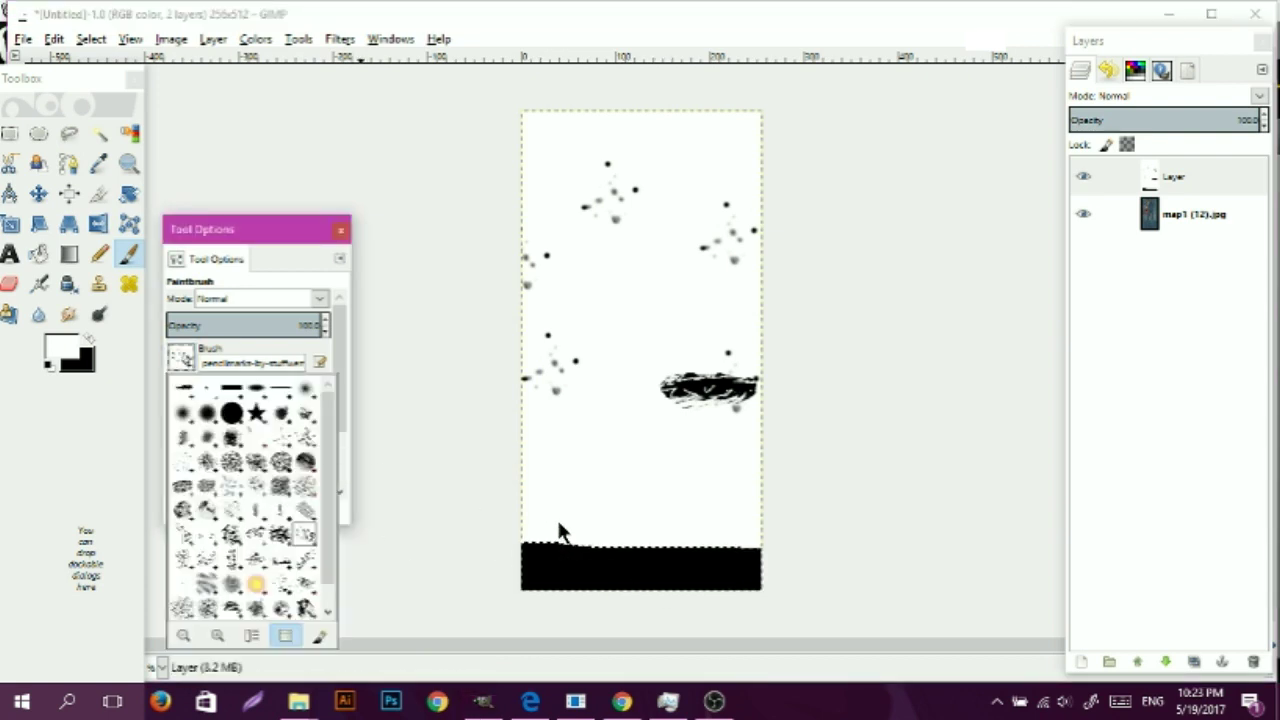
pyautogui.click(256, 515)
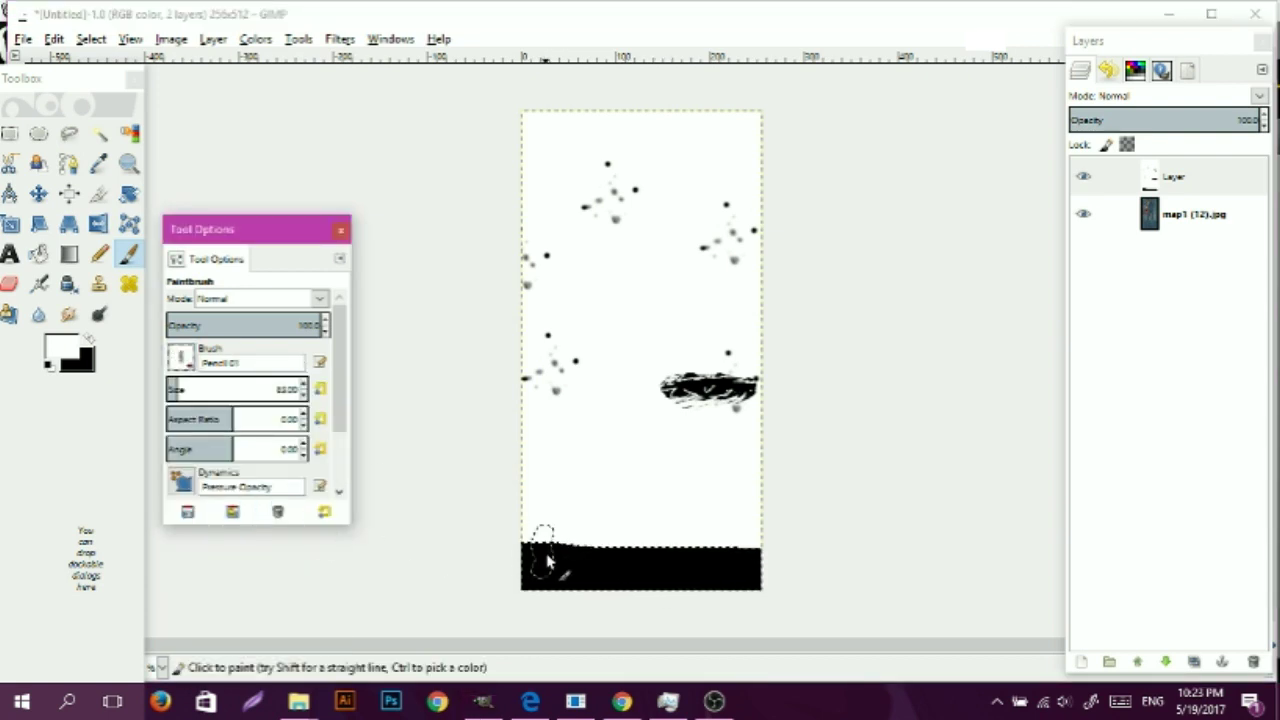
pyautogui.hotkey('ctrl', 'z')
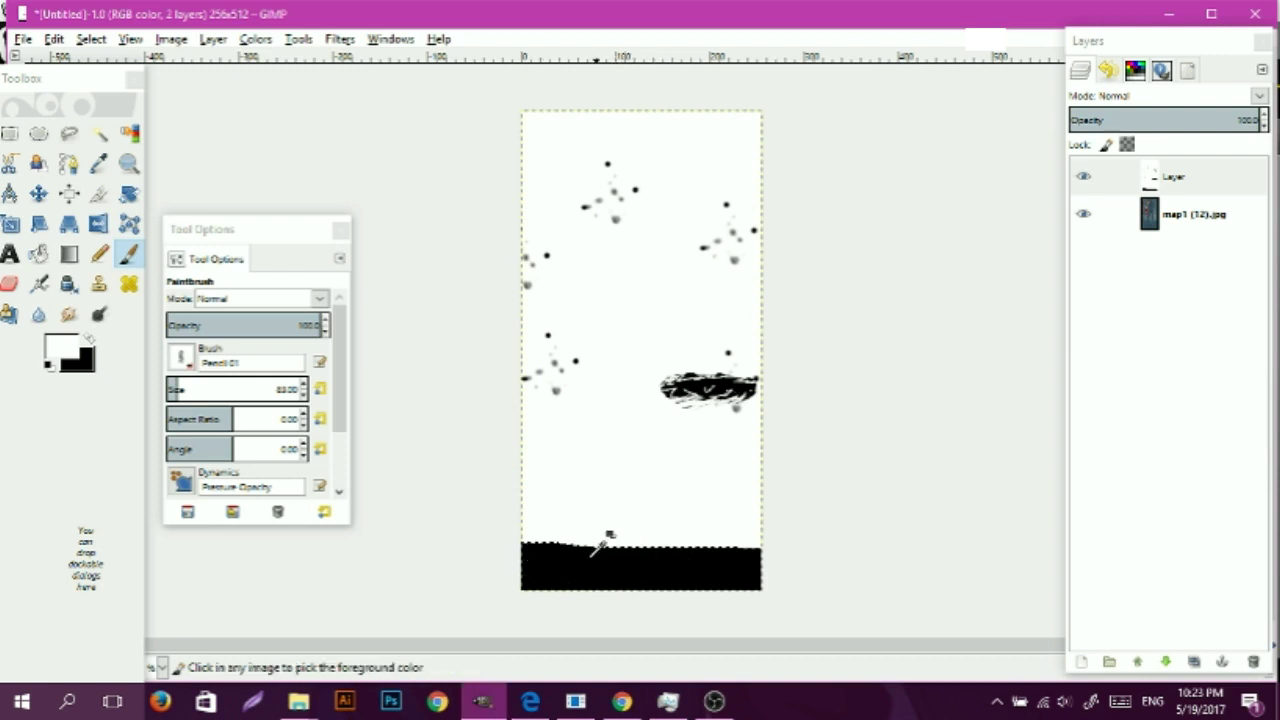
pyautogui.moveTo(596, 550); pyautogui.dragTo(550, 550)
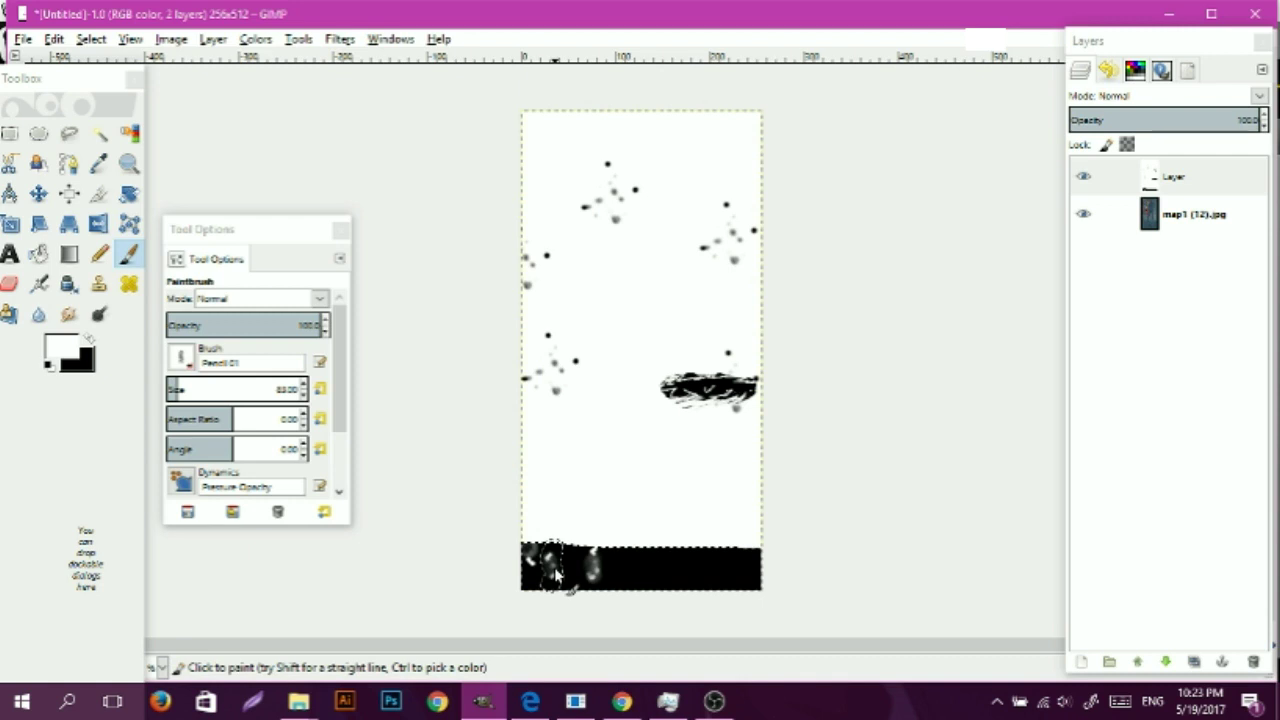
pyautogui.moveTo(556, 575); pyautogui.dragTo(740, 568)
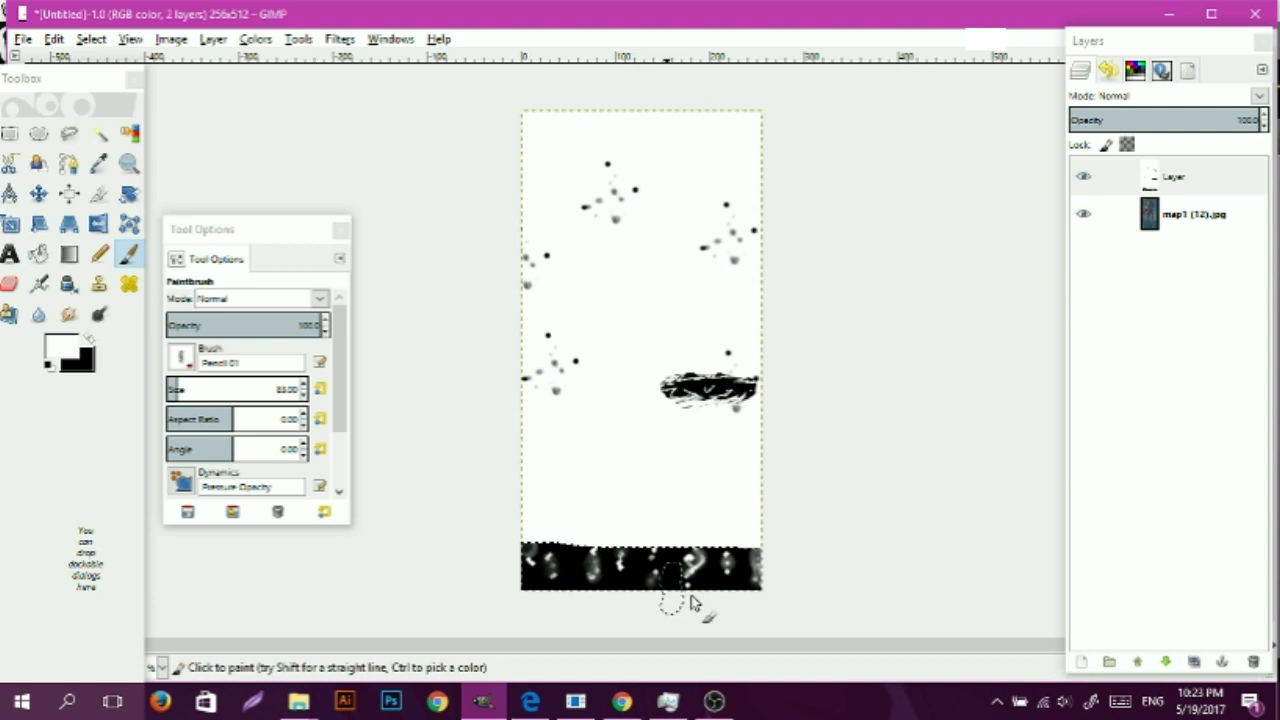
pyautogui.click(90, 344)
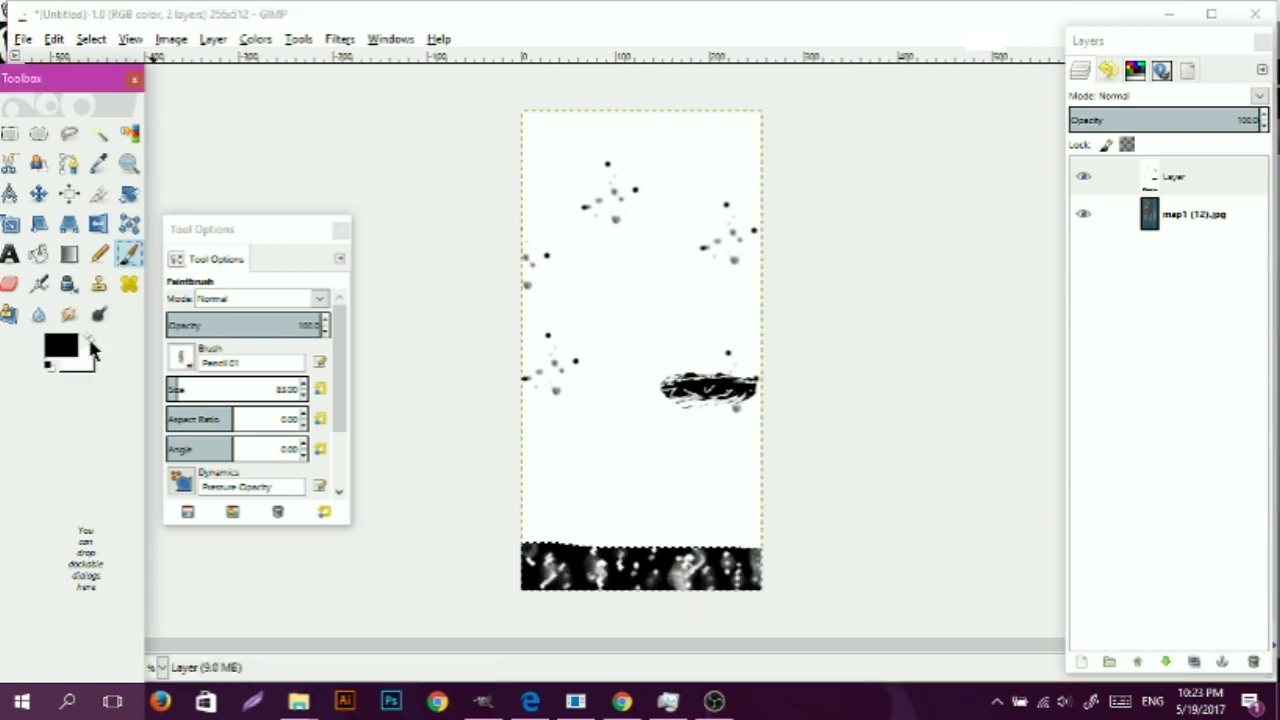
pyautogui.moveTo(560, 571); pyautogui.dragTo(690, 580)
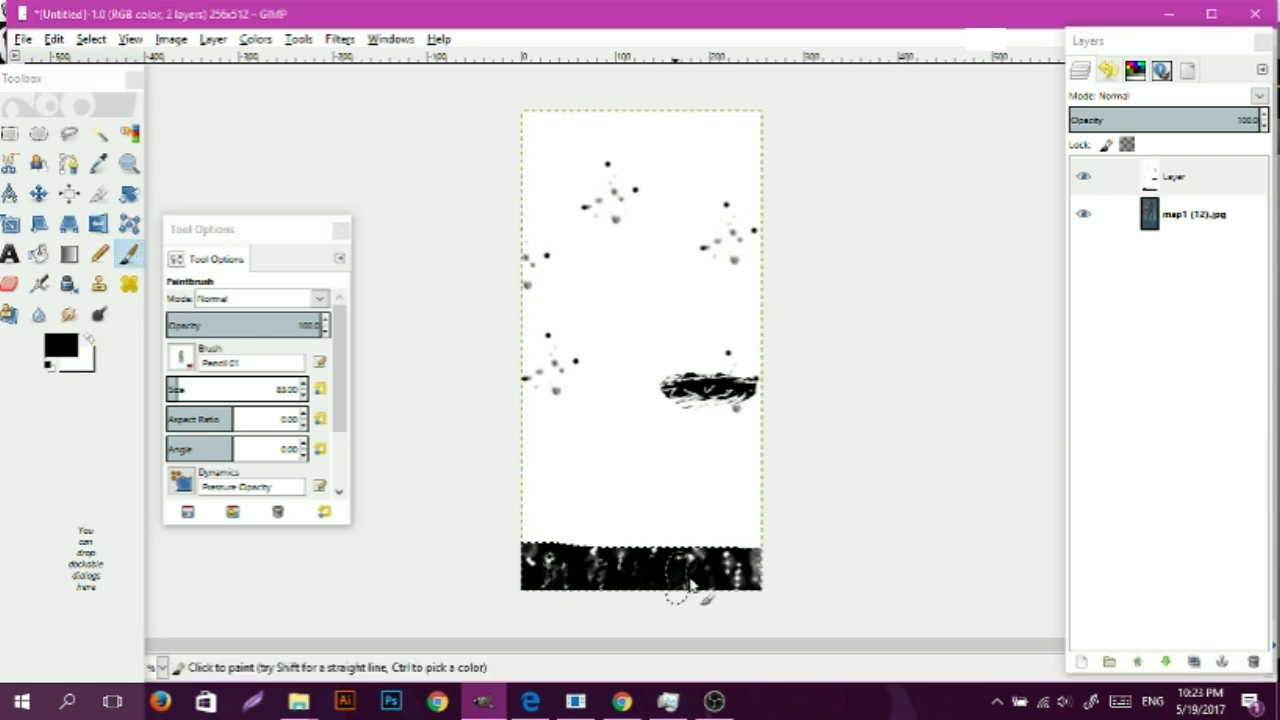
# - Export the map again and reload R1a.jpg in IMVU as the opacity map of material 11 to check the cuffs
pyautogui.hotkey('ctrl', 'e')
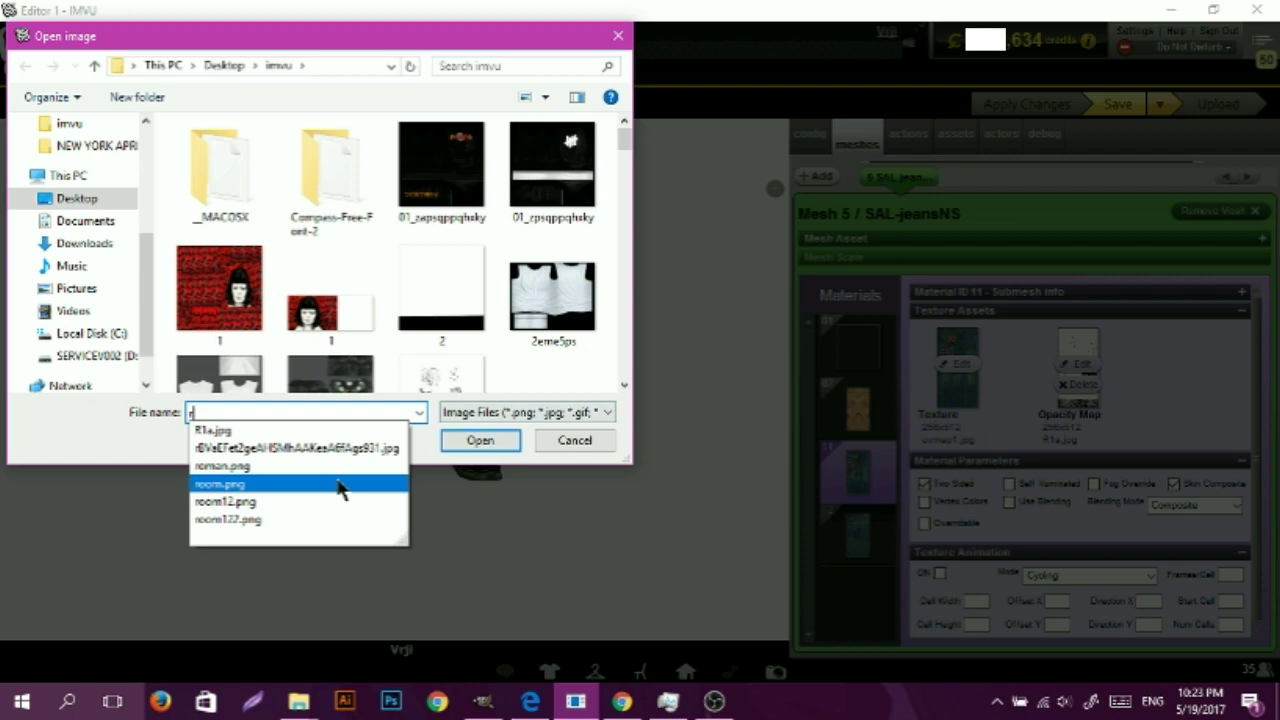
pyautogui.click(229, 434)
pyautogui.click(488, 445)
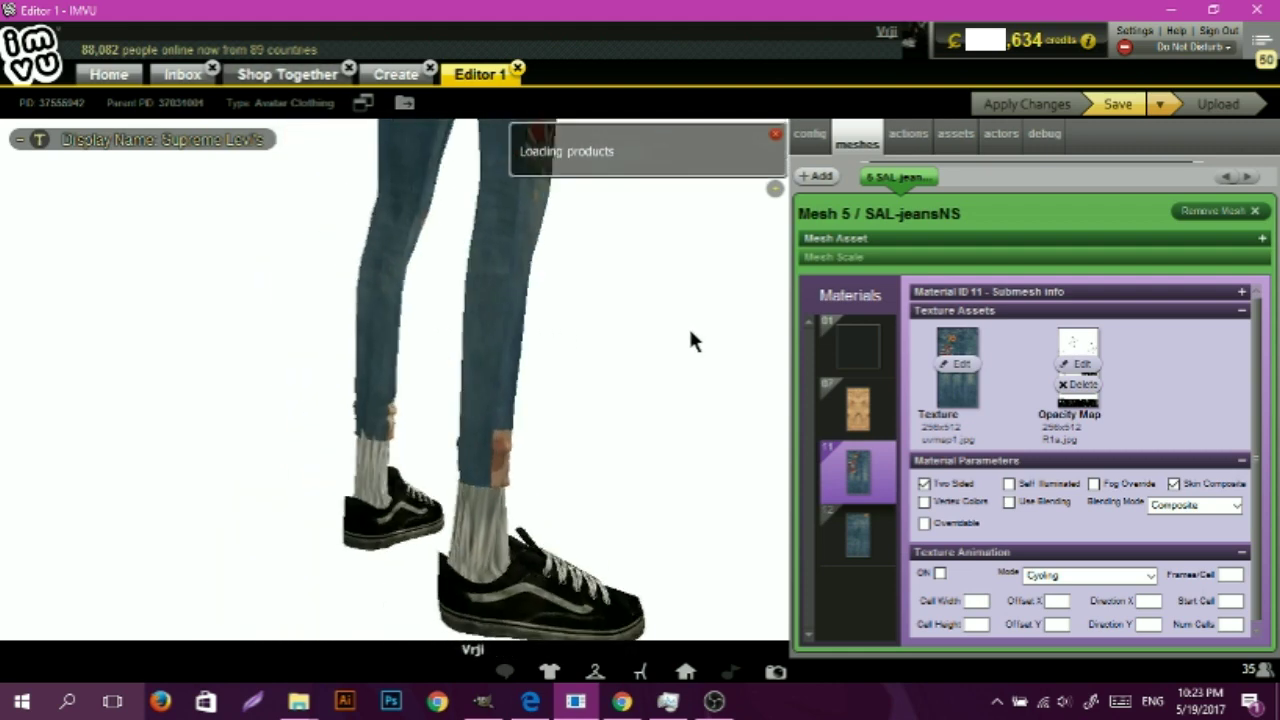
# - Return to GIMP and paint the whole hem strip white with the 2. Hardness 100 brush at size 83
pyautogui.click(483, 700)
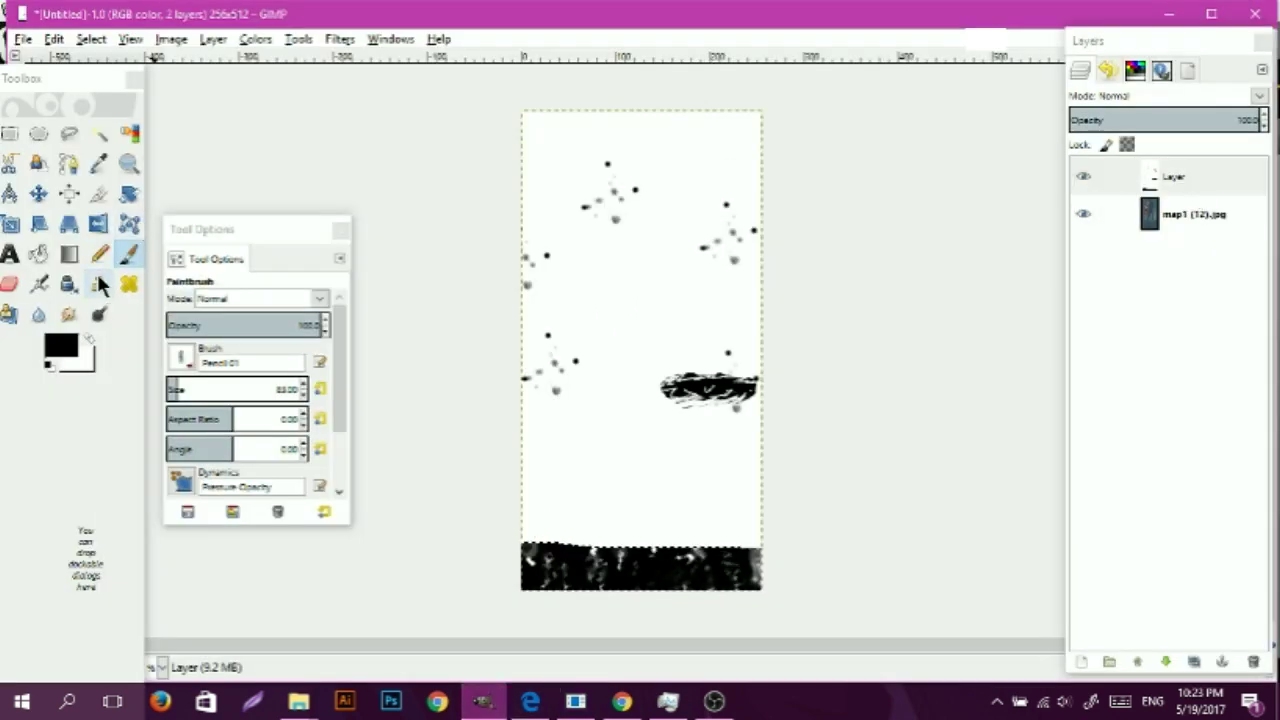
pyautogui.click(89, 339)
pyautogui.click(180, 357)
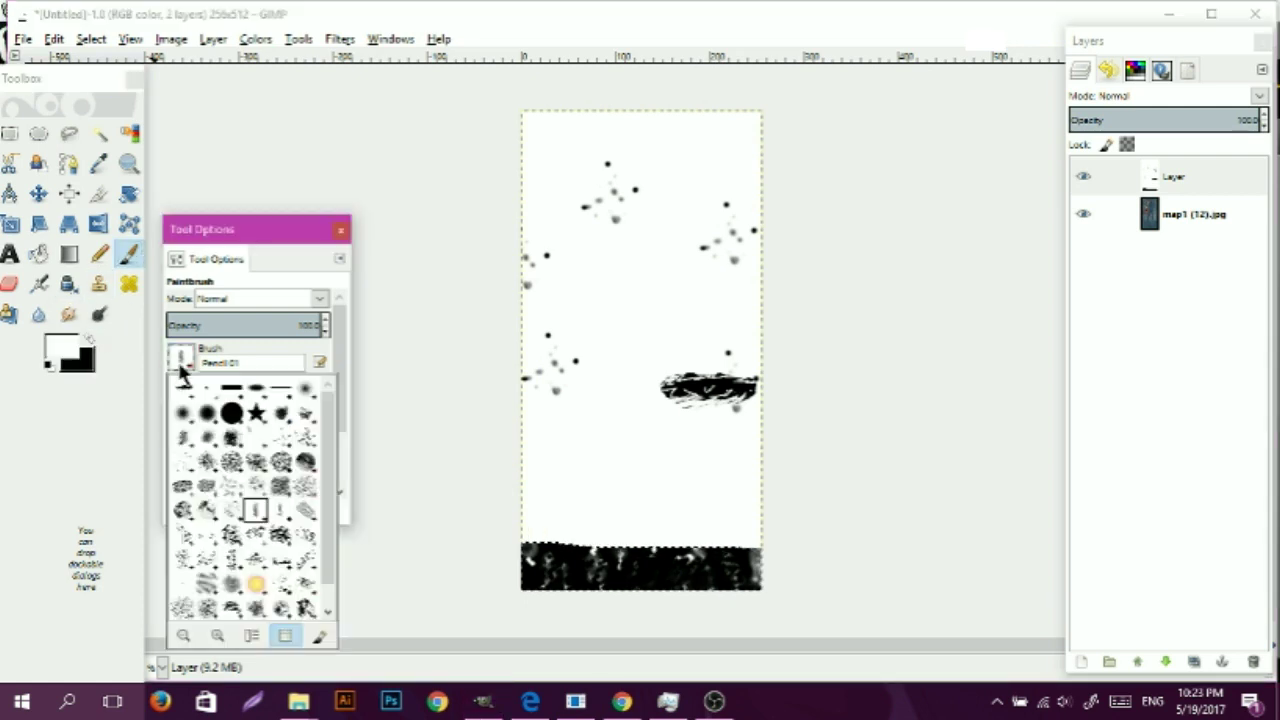
pyautogui.click(237, 410)
pyautogui.moveTo(560, 540); pyautogui.dragTo(780, 540)
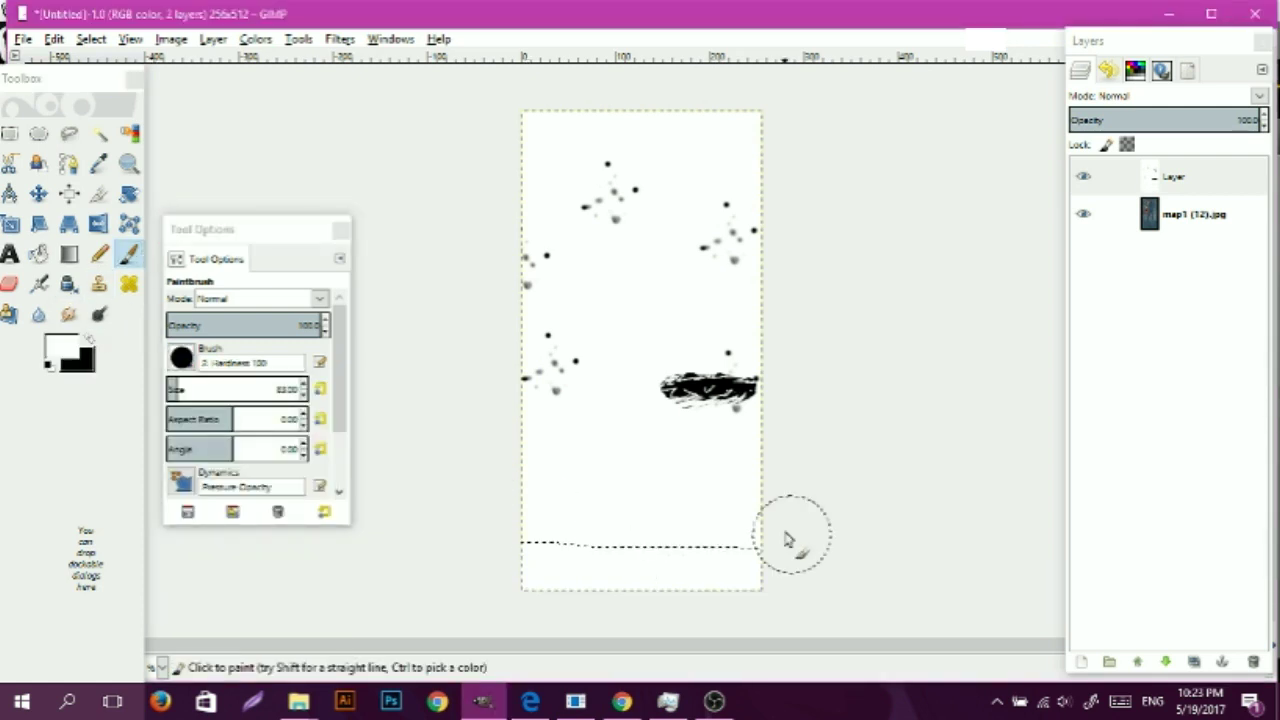
# - In IMVU, reload R1a.jpg as the opacity map of material 11 and inspect the jeans on the avatar
pyautogui.click(578, 703)
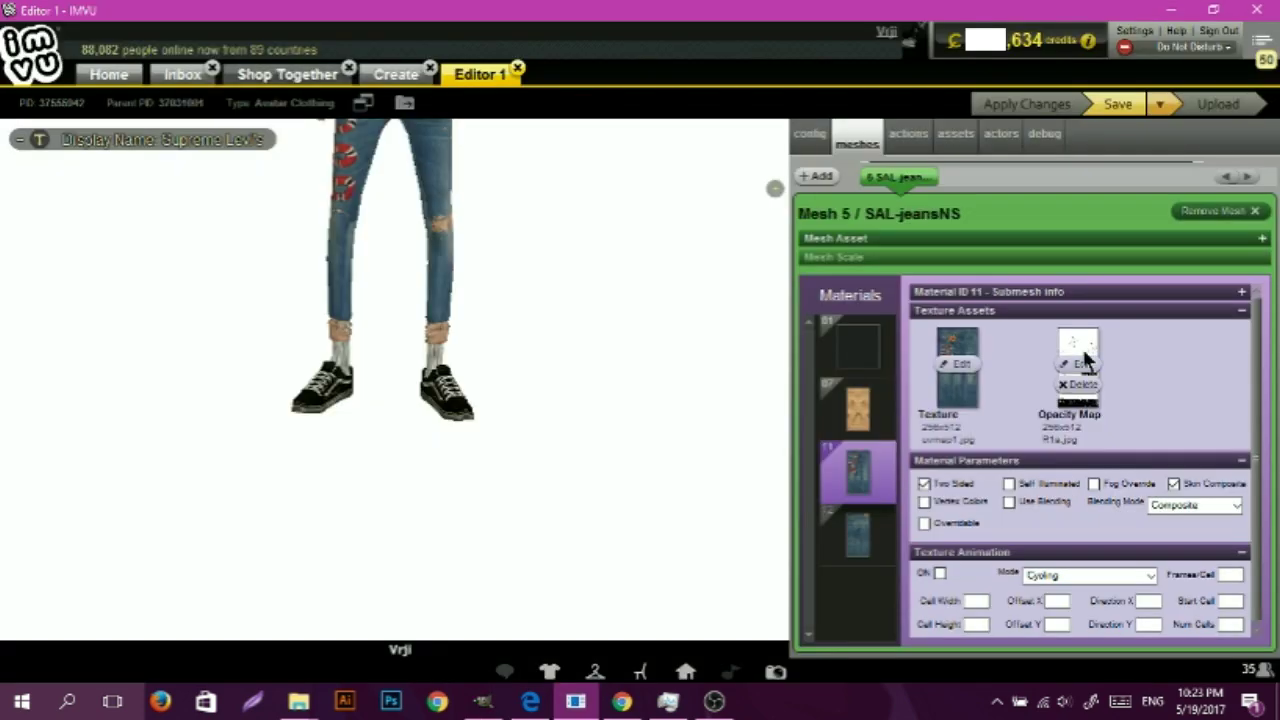
pyautogui.click(1076, 366)
pyautogui.click(1075, 368)
pyautogui.write('r')
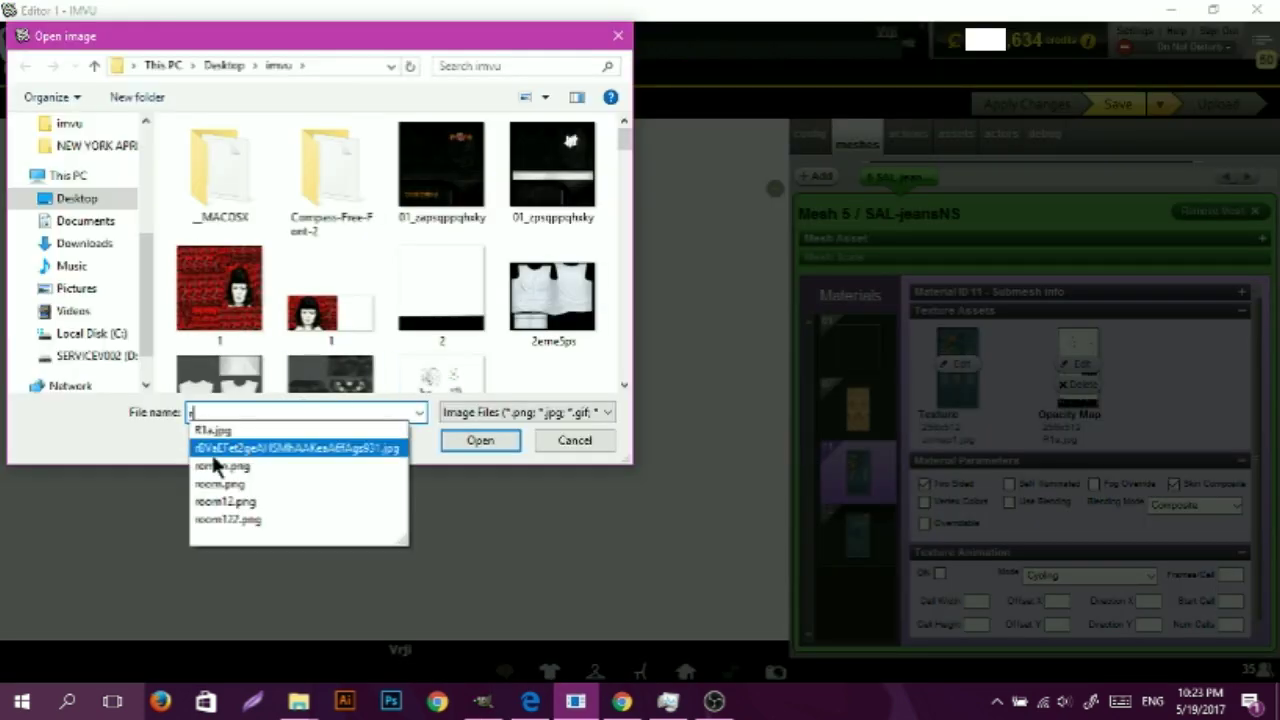
pyautogui.click(481, 441)
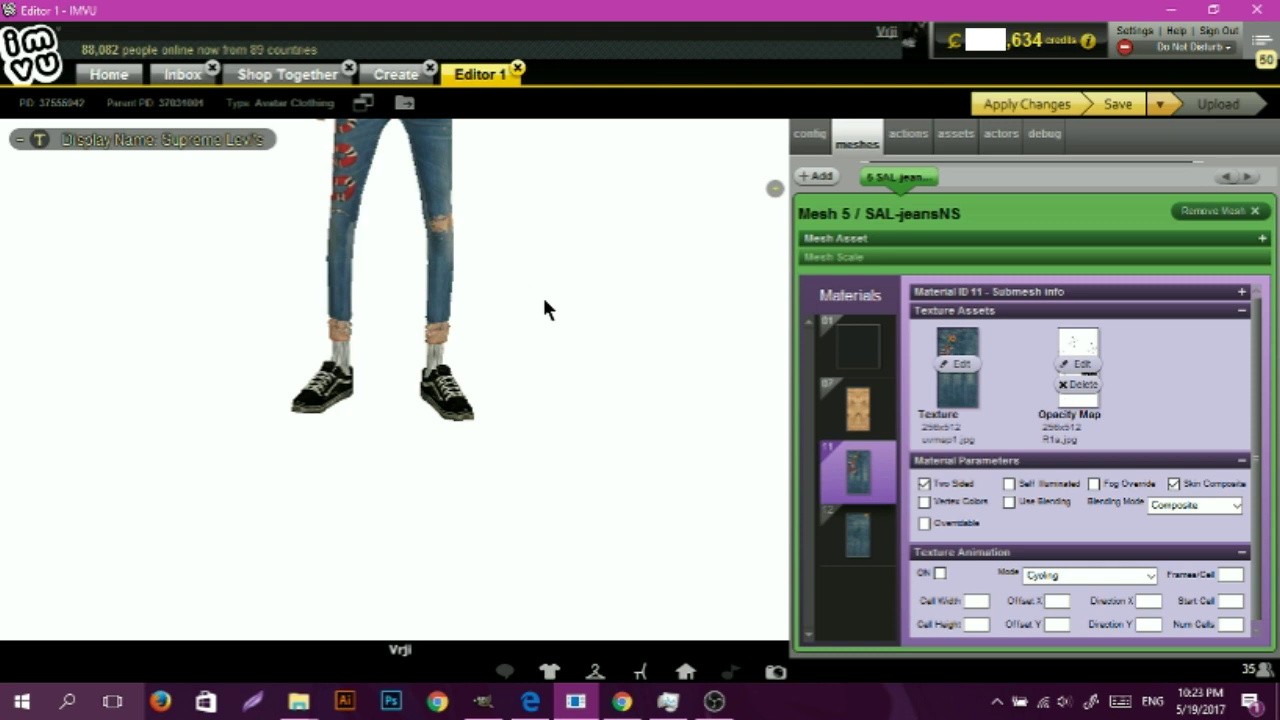
pyautogui.scroll(3, 509, 354)
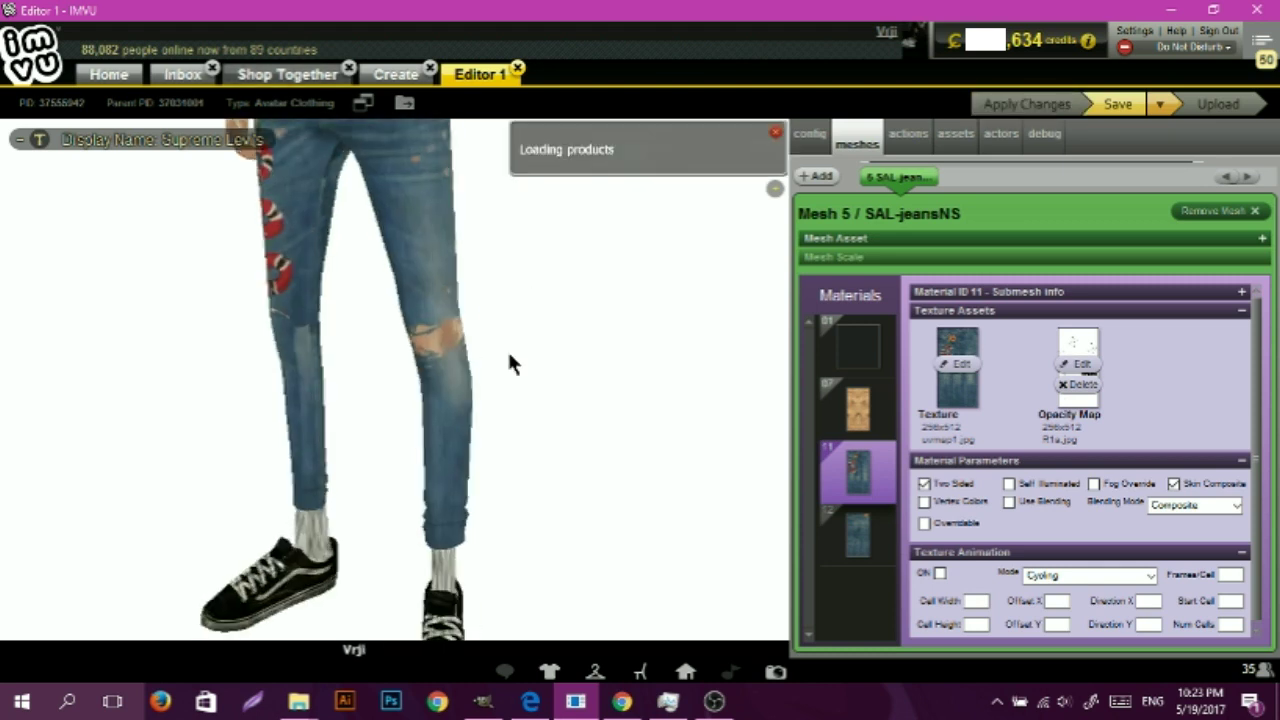
pyautogui.scroll(3, 509, 356)
pyautogui.moveTo(509, 356); pyautogui.dragTo(560, 360)
pyautogui.scroll(-4, 560, 364)
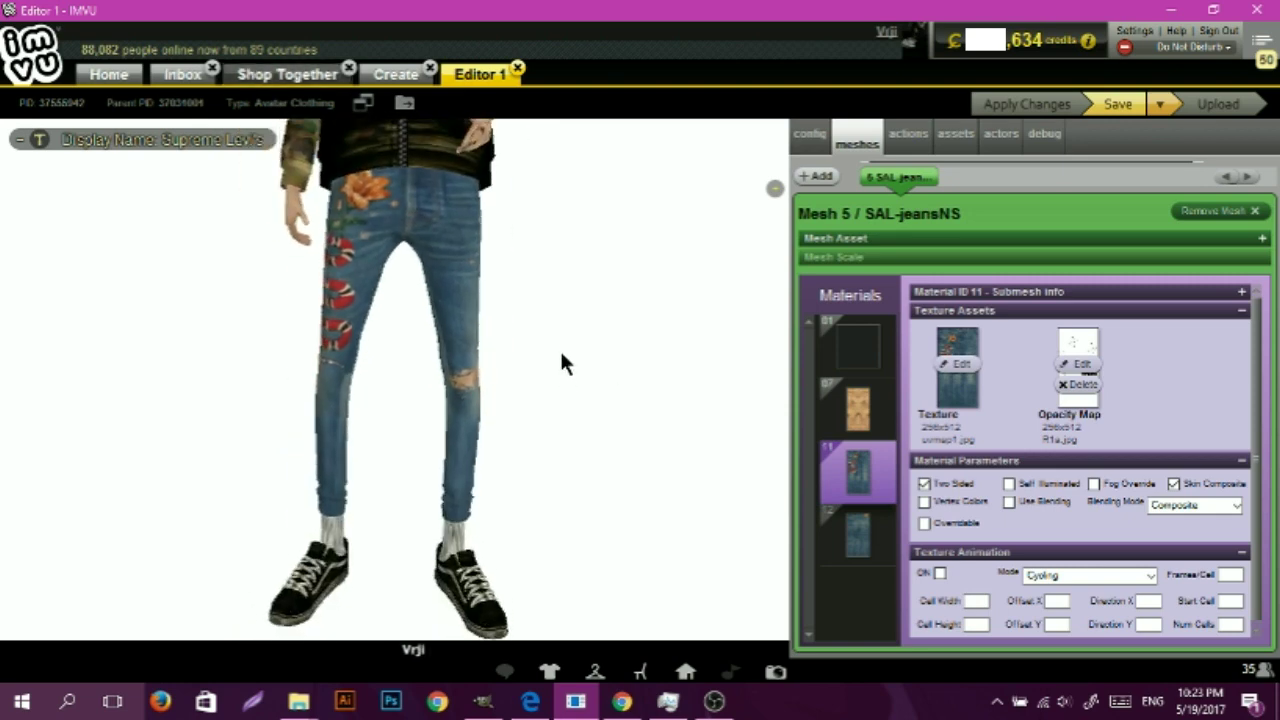
# - Replace the texture of material 11 with the supxlevi1 image from the Desktop folder
pyautogui.click(960, 366)
pyautogui.scroll(-5, 443, 337)
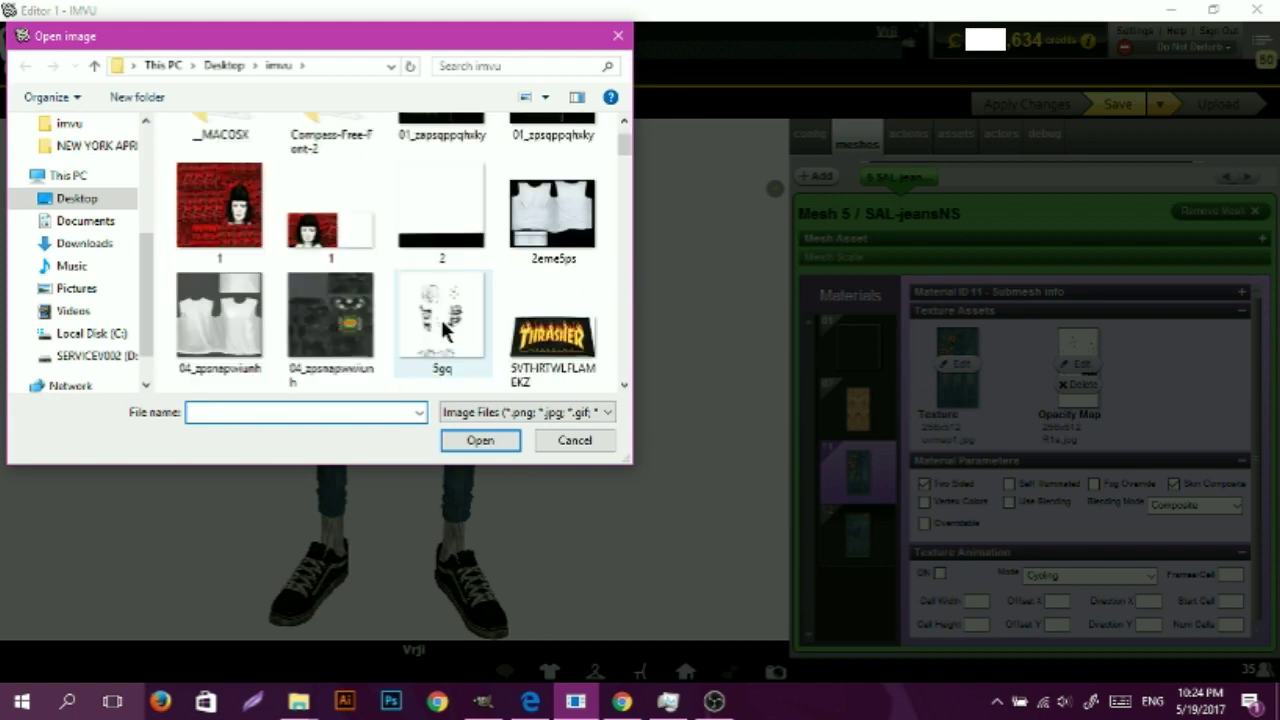
pyautogui.click(79, 200)
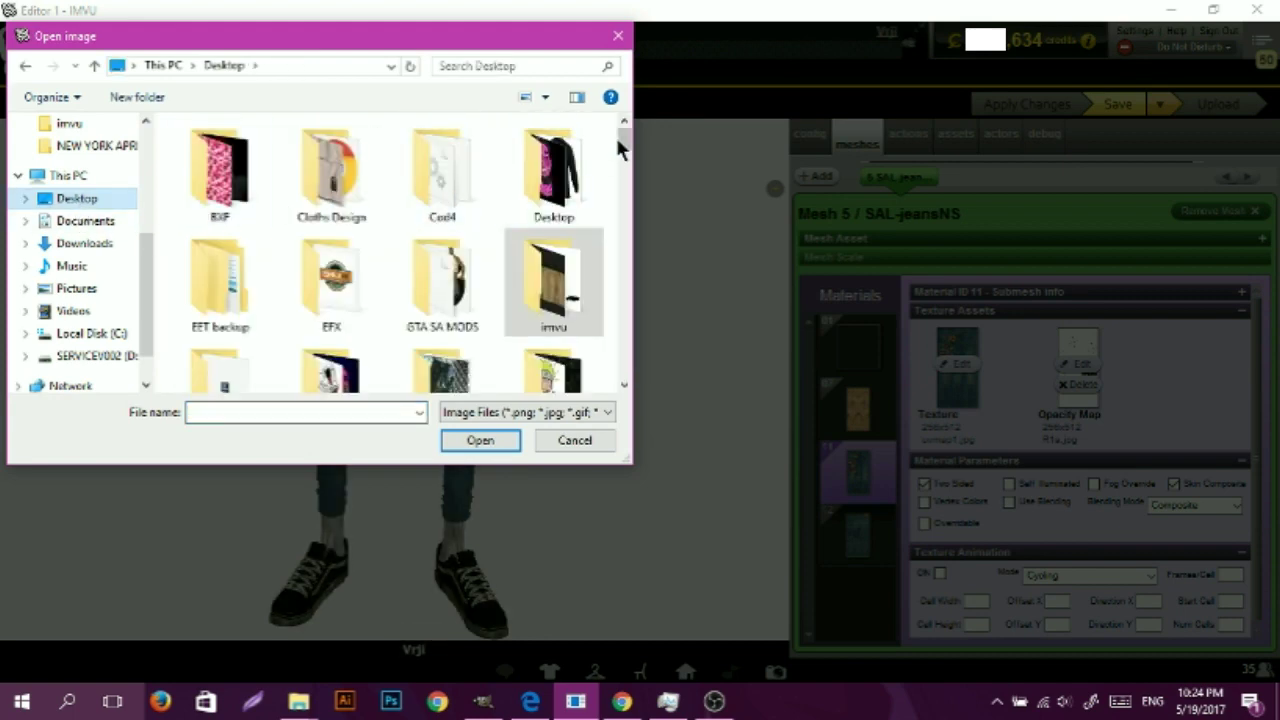
pyautogui.moveTo(620, 134); pyautogui.dragTo(624, 308)
pyautogui.click(598, 280)
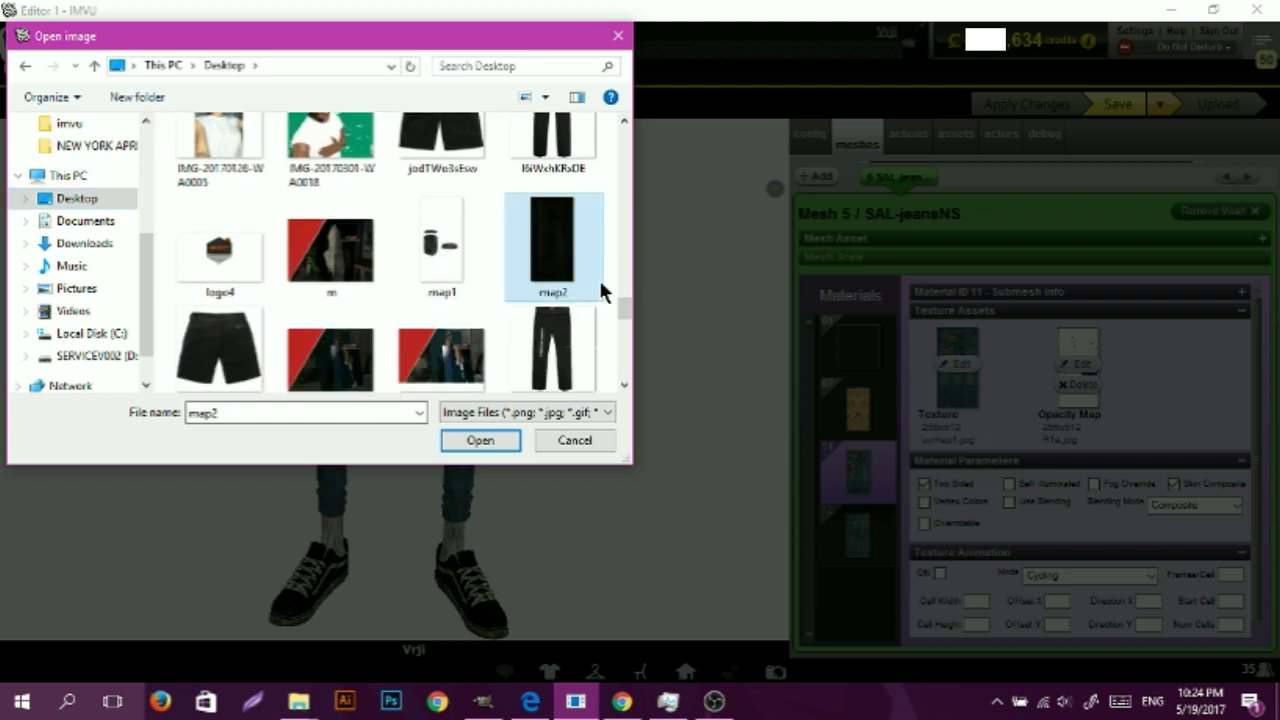
pyautogui.scroll(-5, 598, 290)
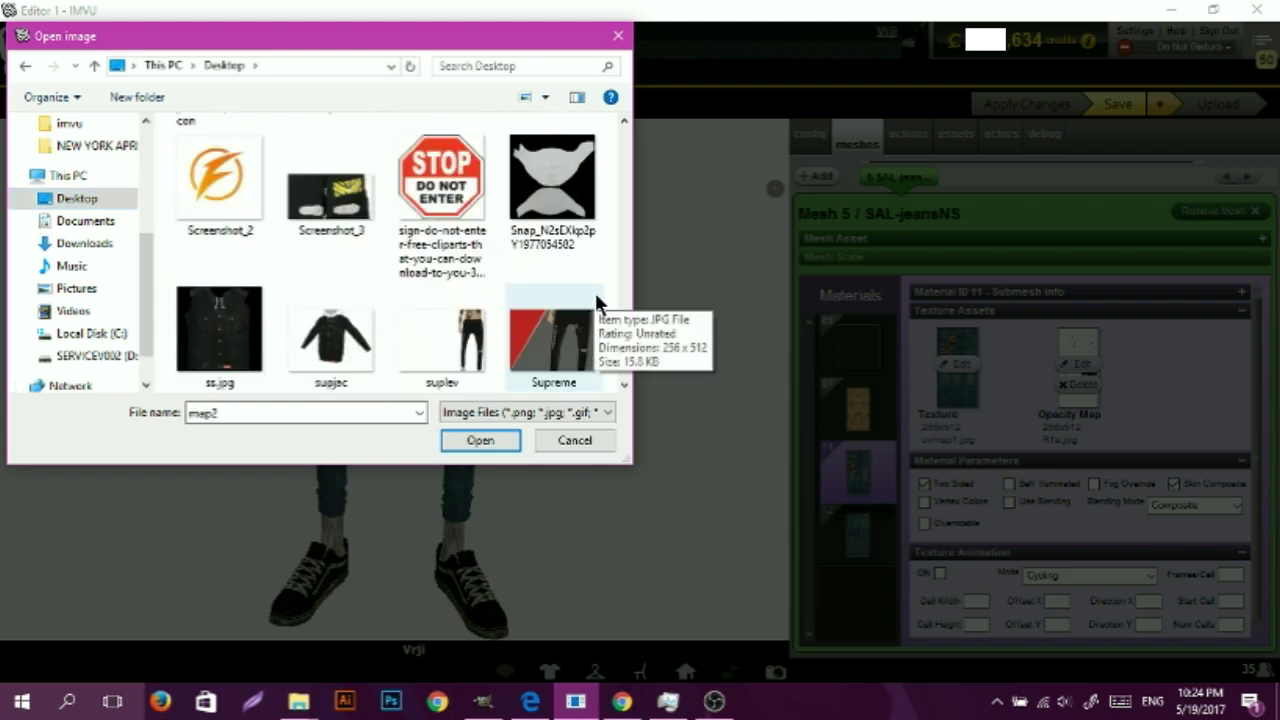
pyautogui.scroll(-1, 540, 310)
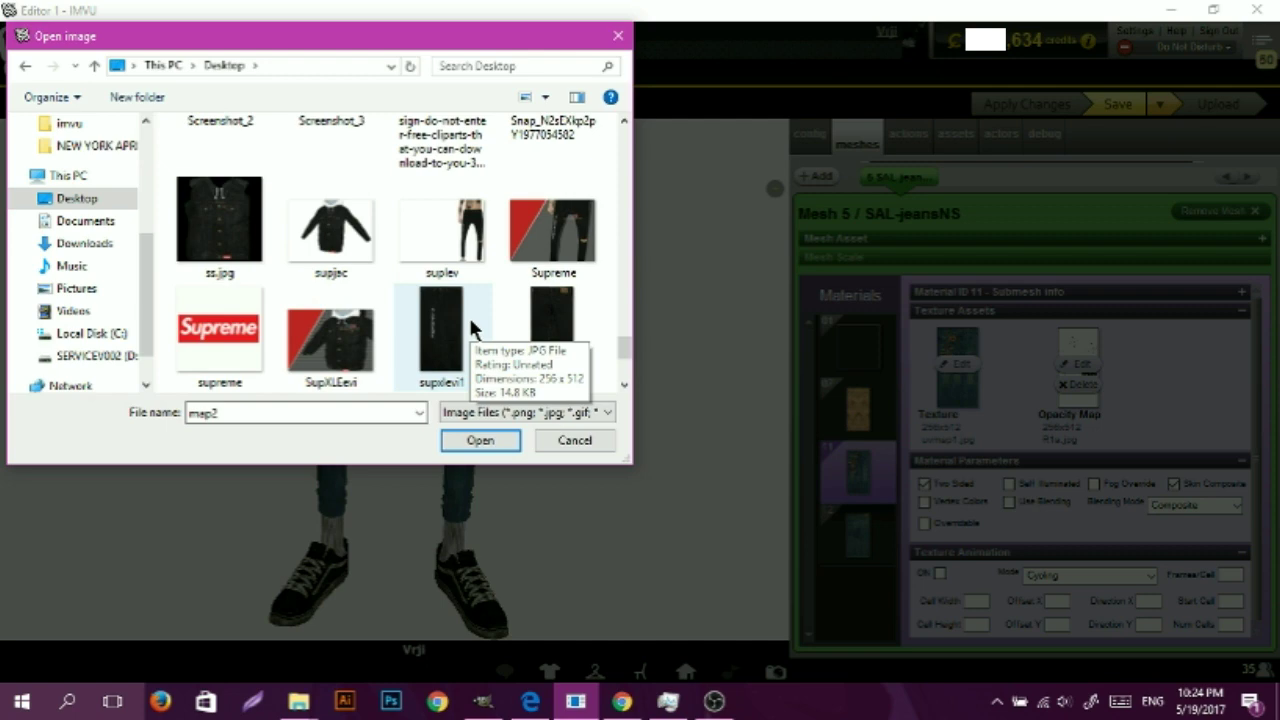
pyautogui.doubleClick(468, 314)
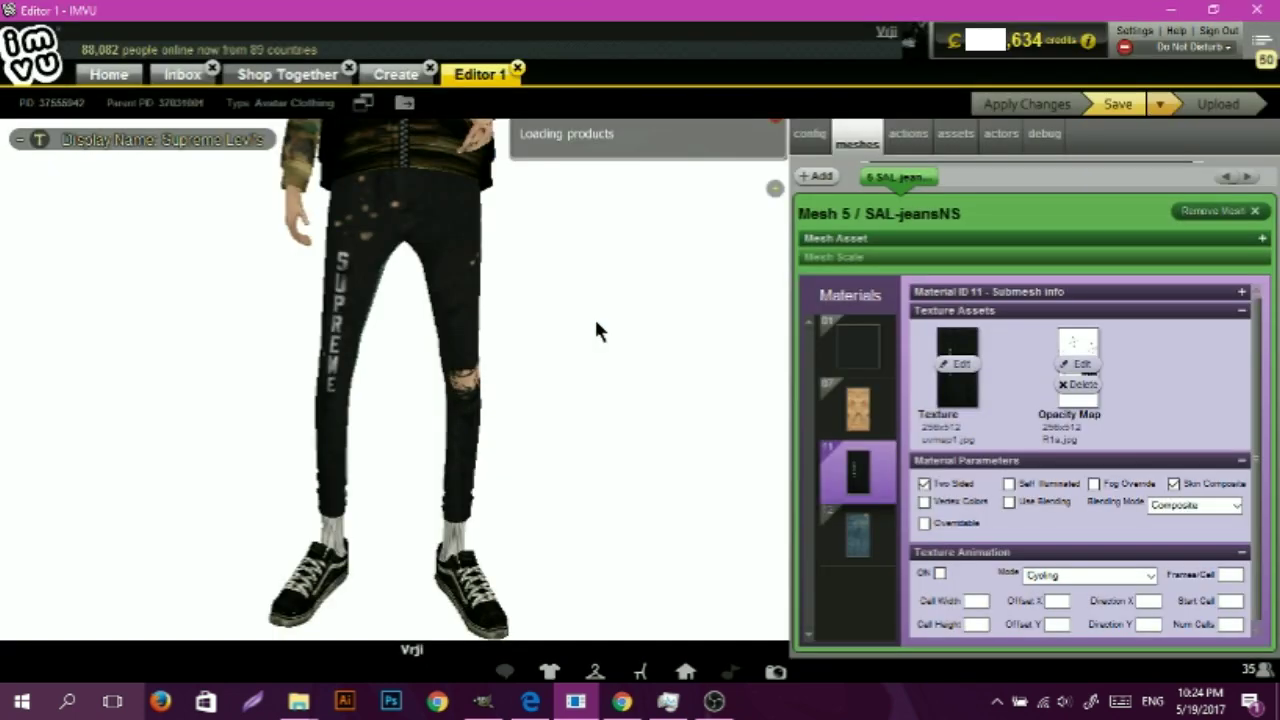